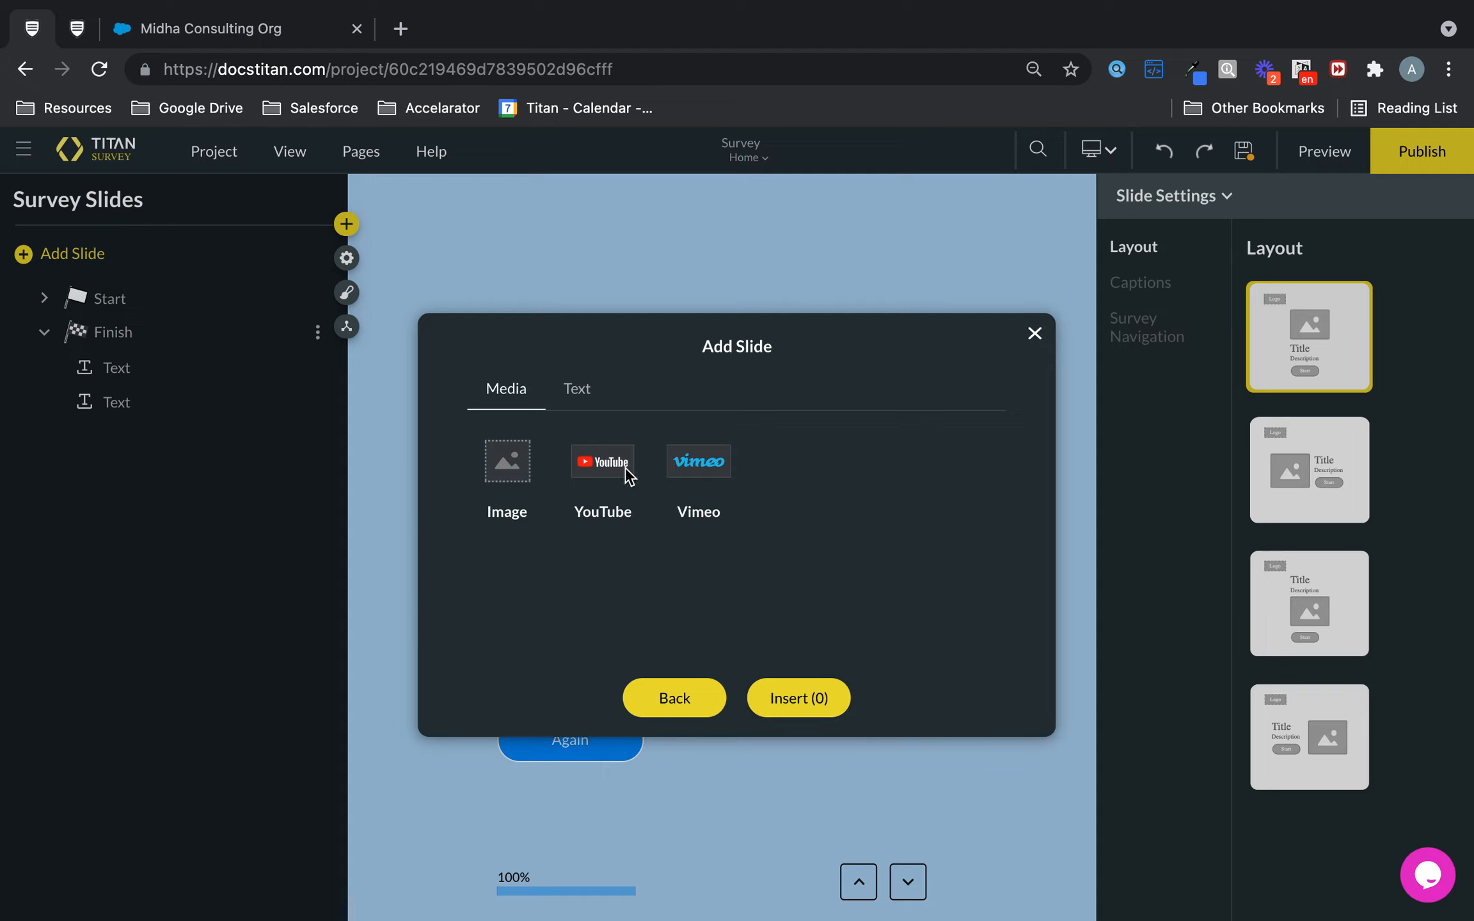
Insert a new information slide containing an image element and use the Lamborghini logo as its picture
click(579, 400)
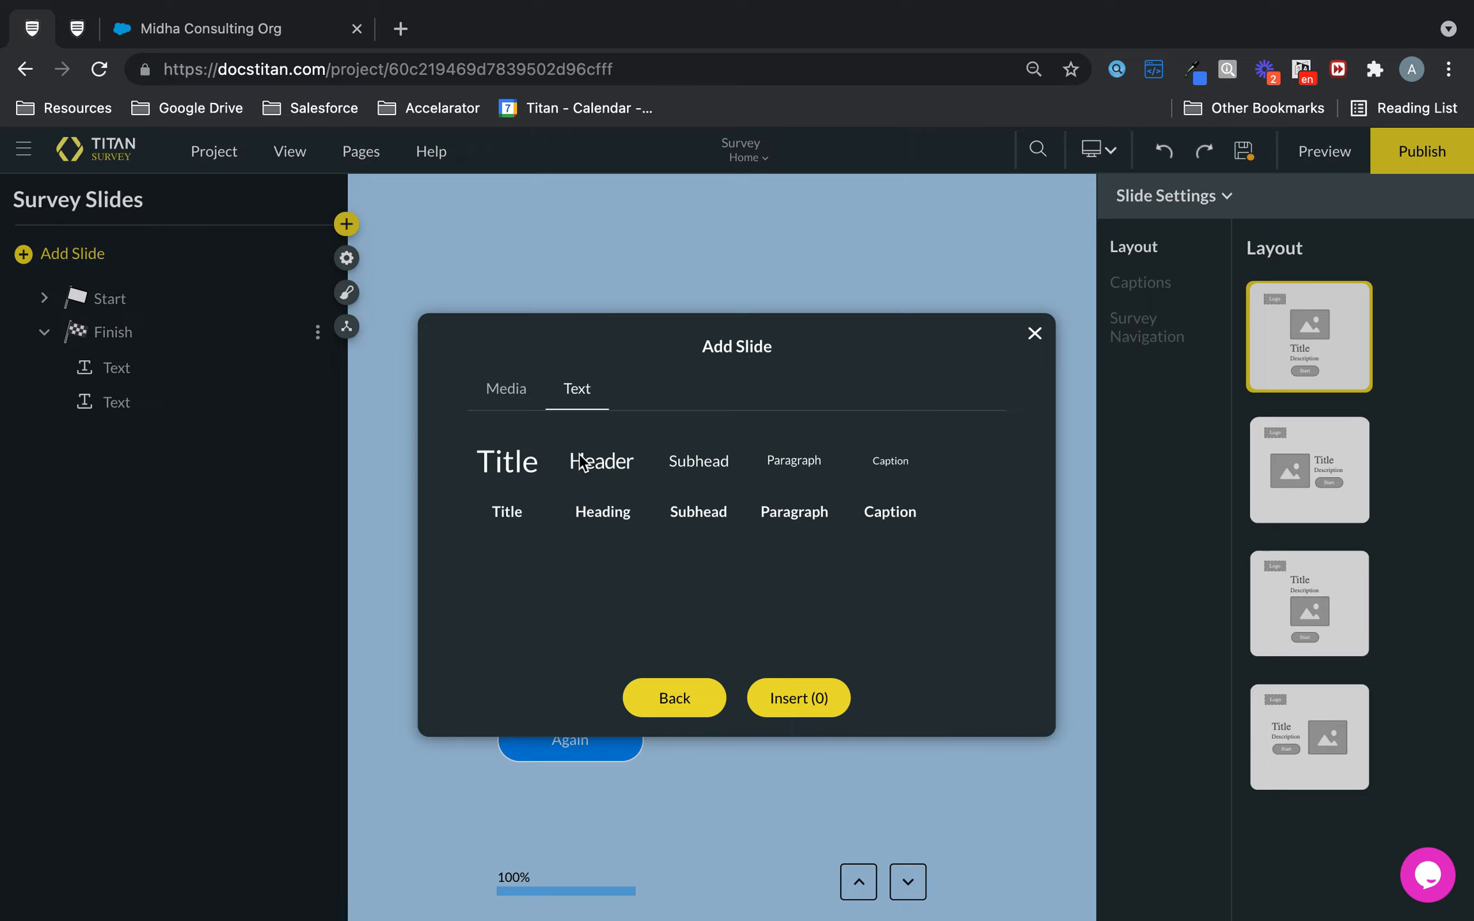
click(530, 402)
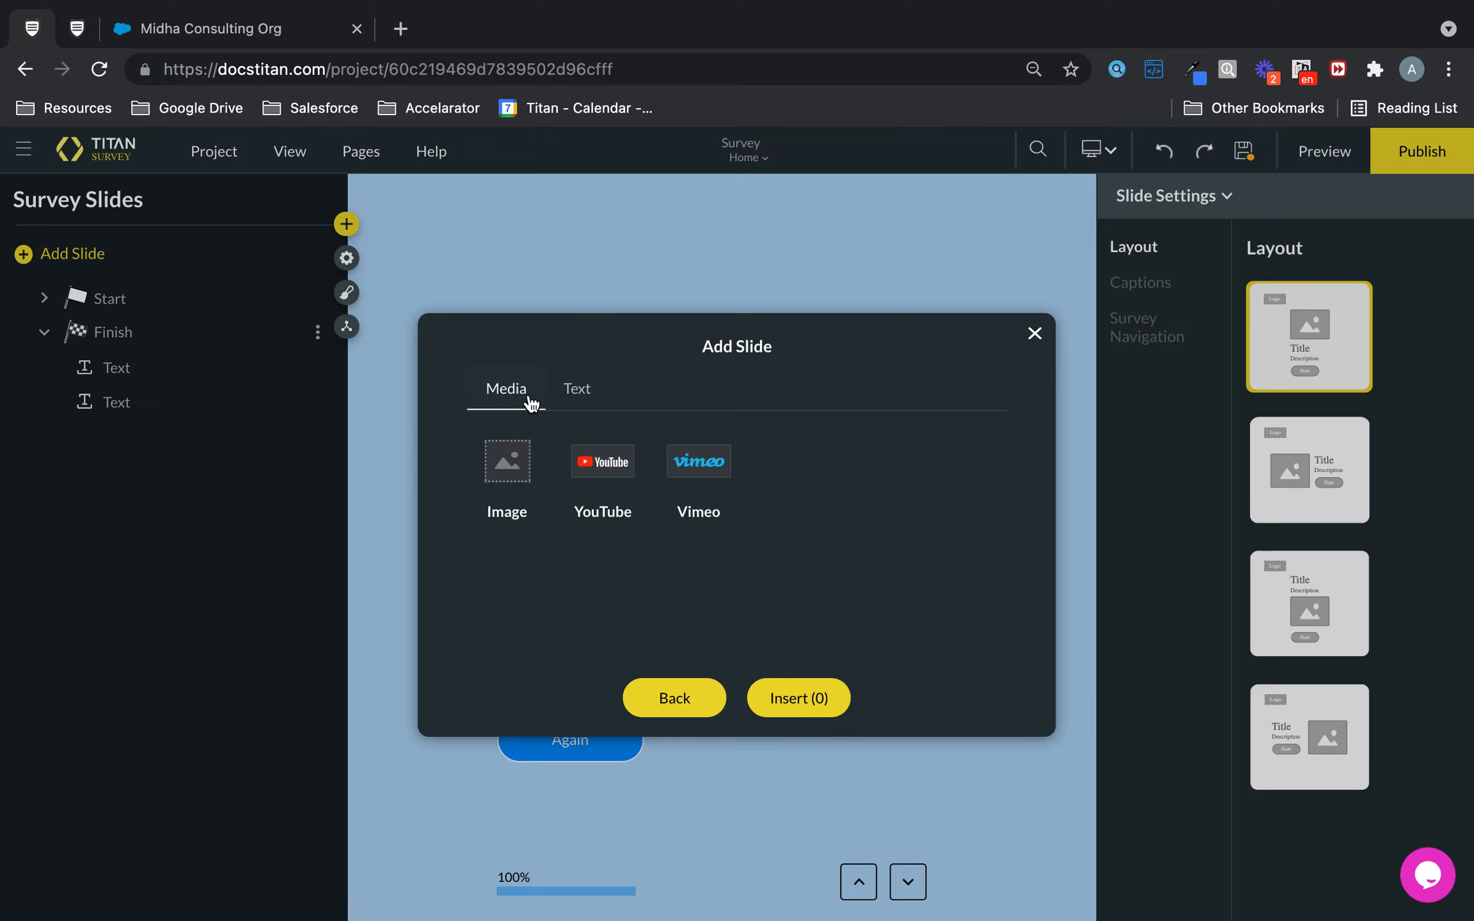
click(508, 460)
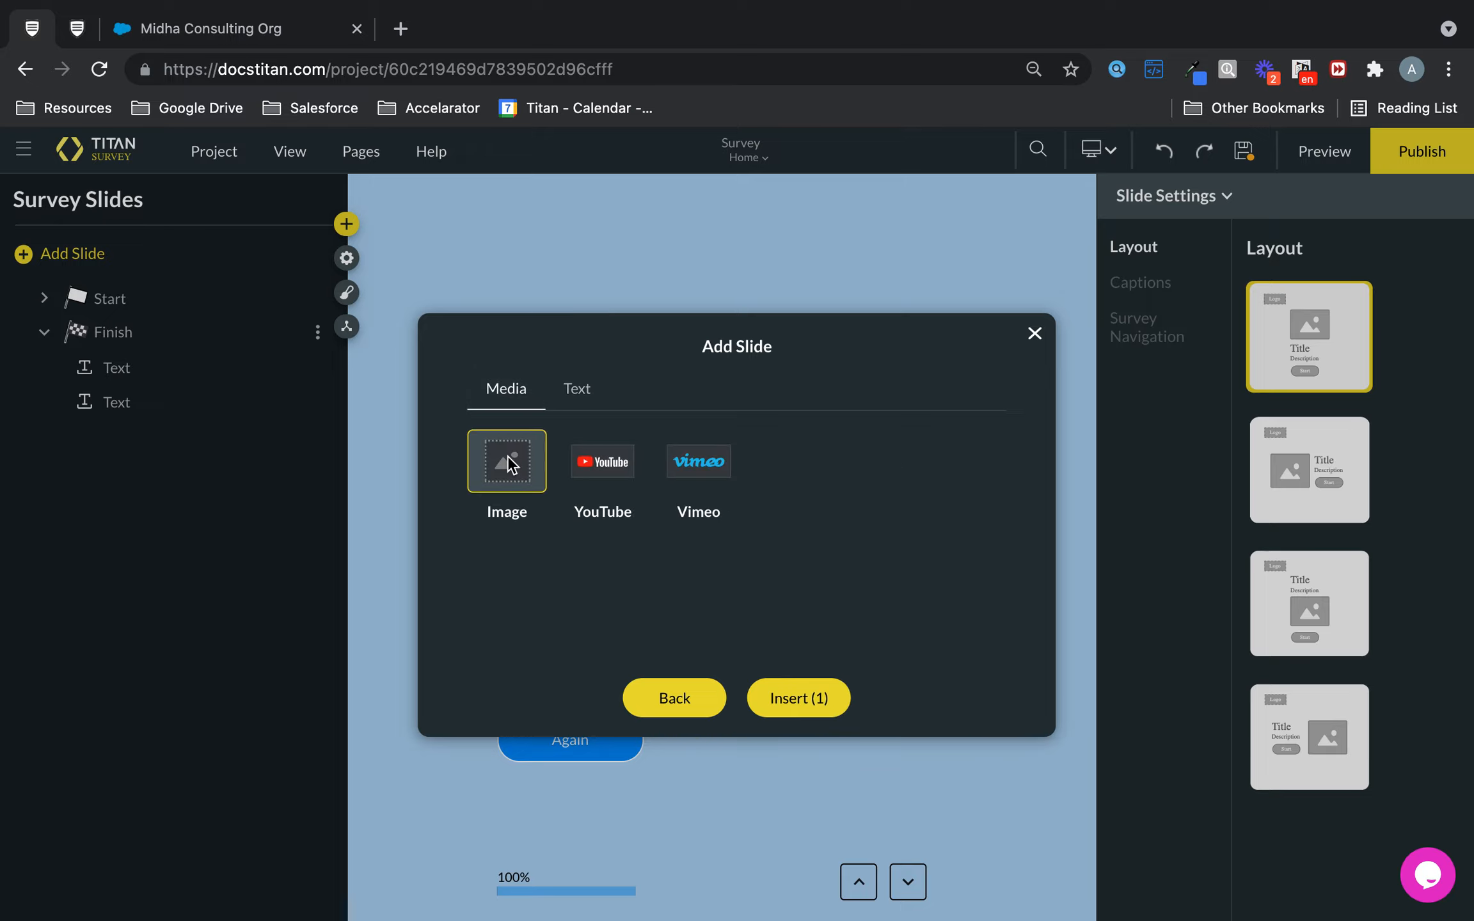
click(807, 692)
click(791, 572)
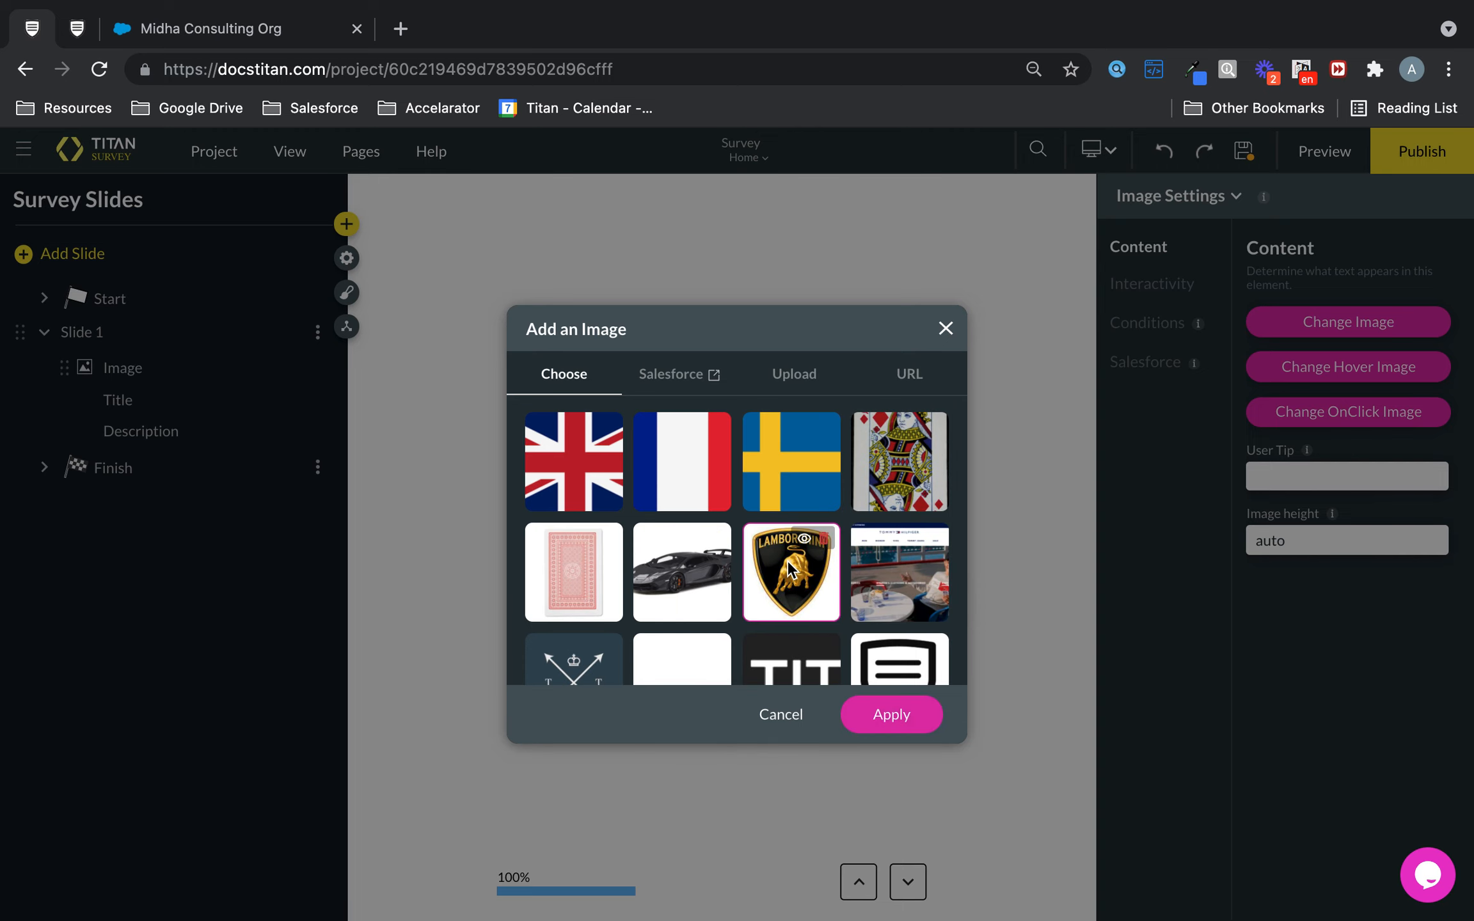
click(891, 714)
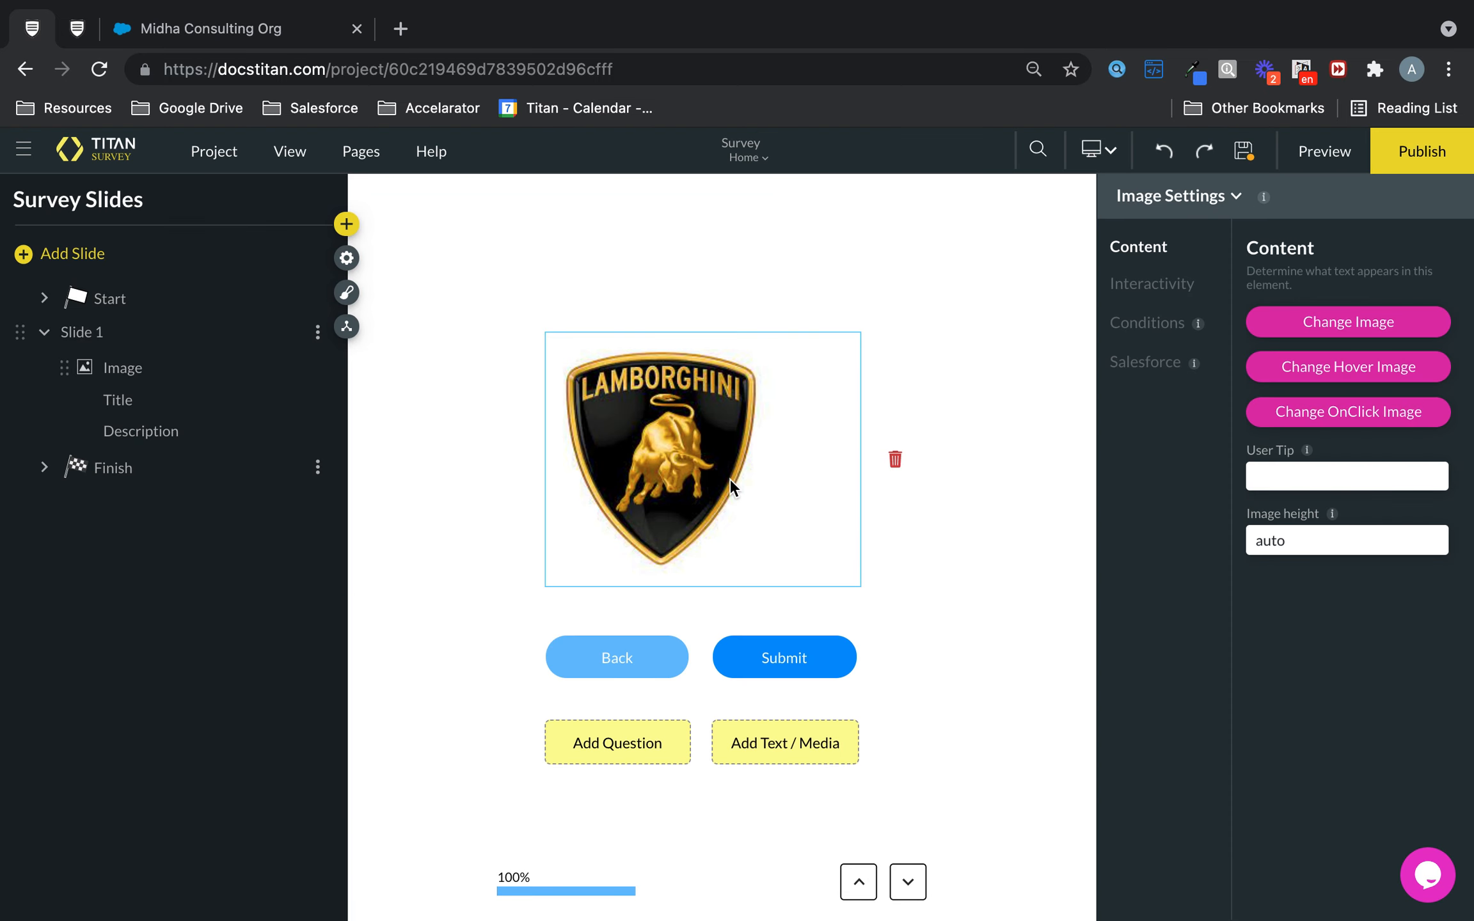
click(317, 331)
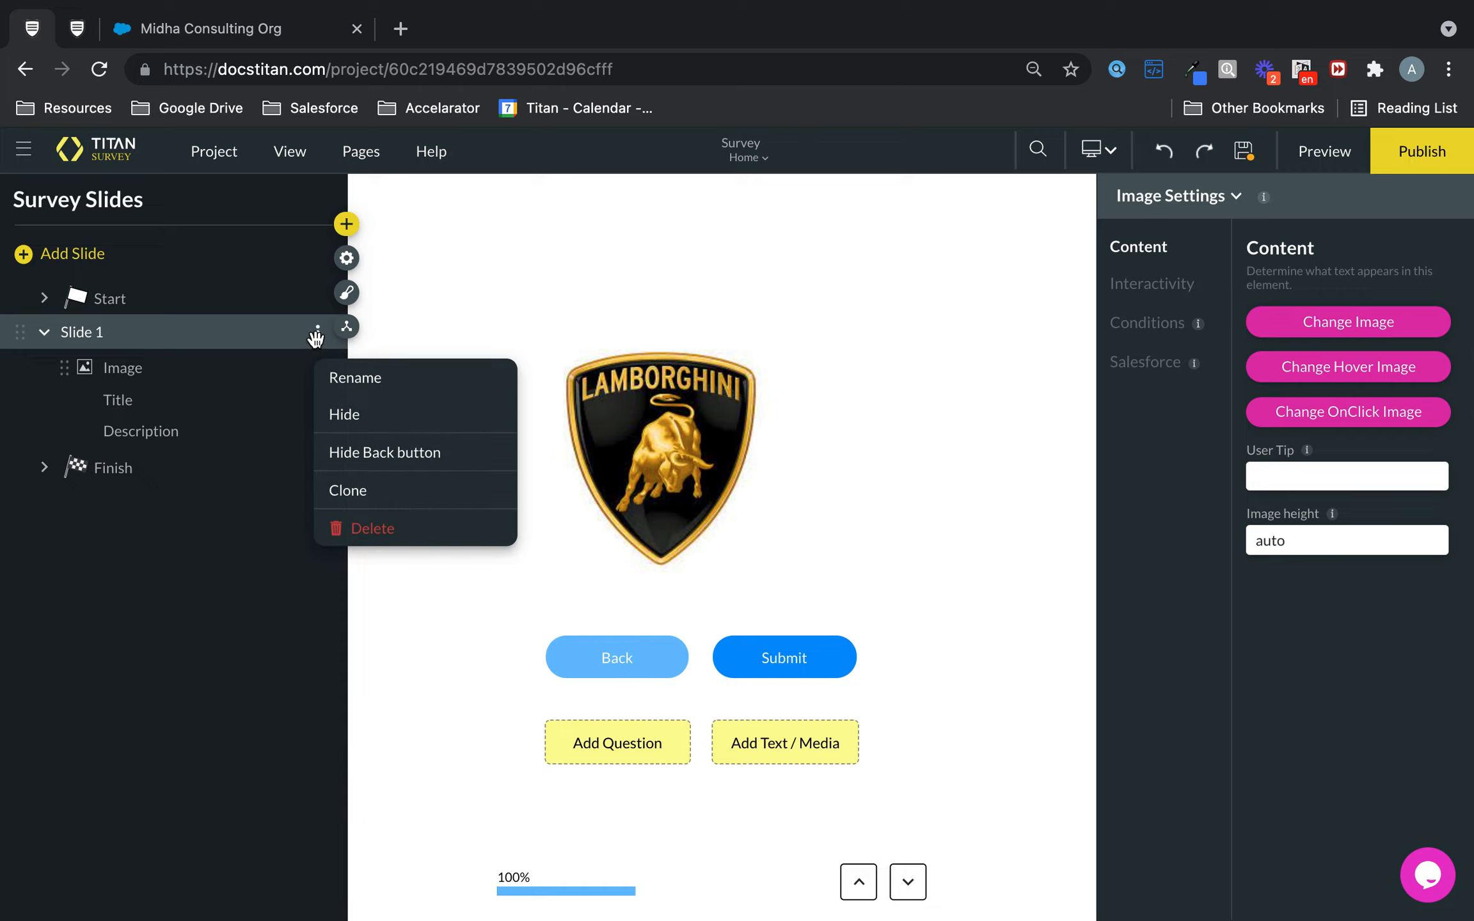
click(848, 530)
click(915, 536)
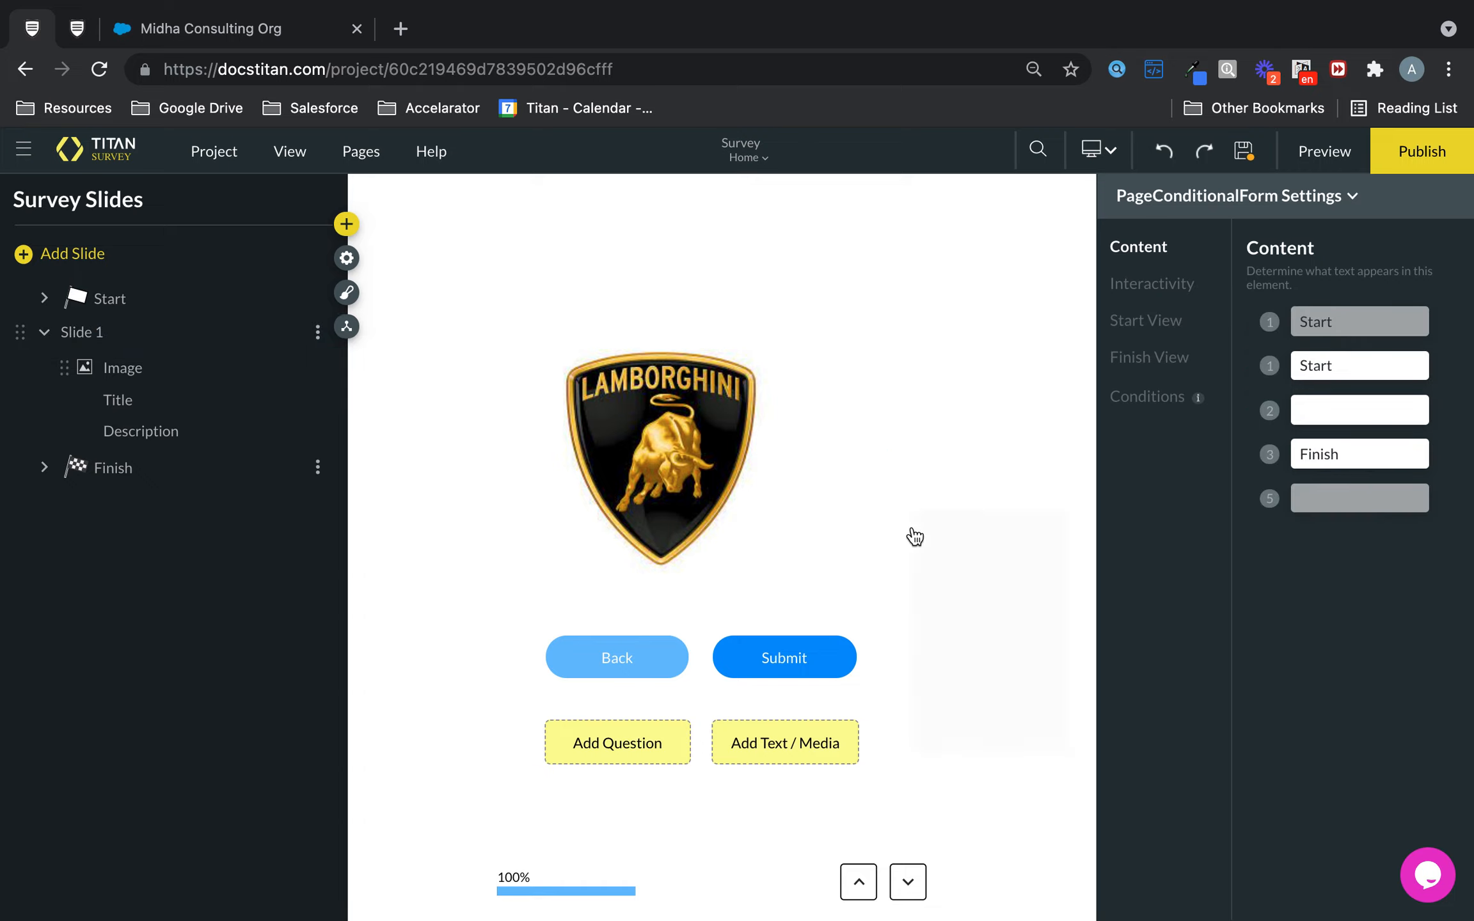
click(844, 526)
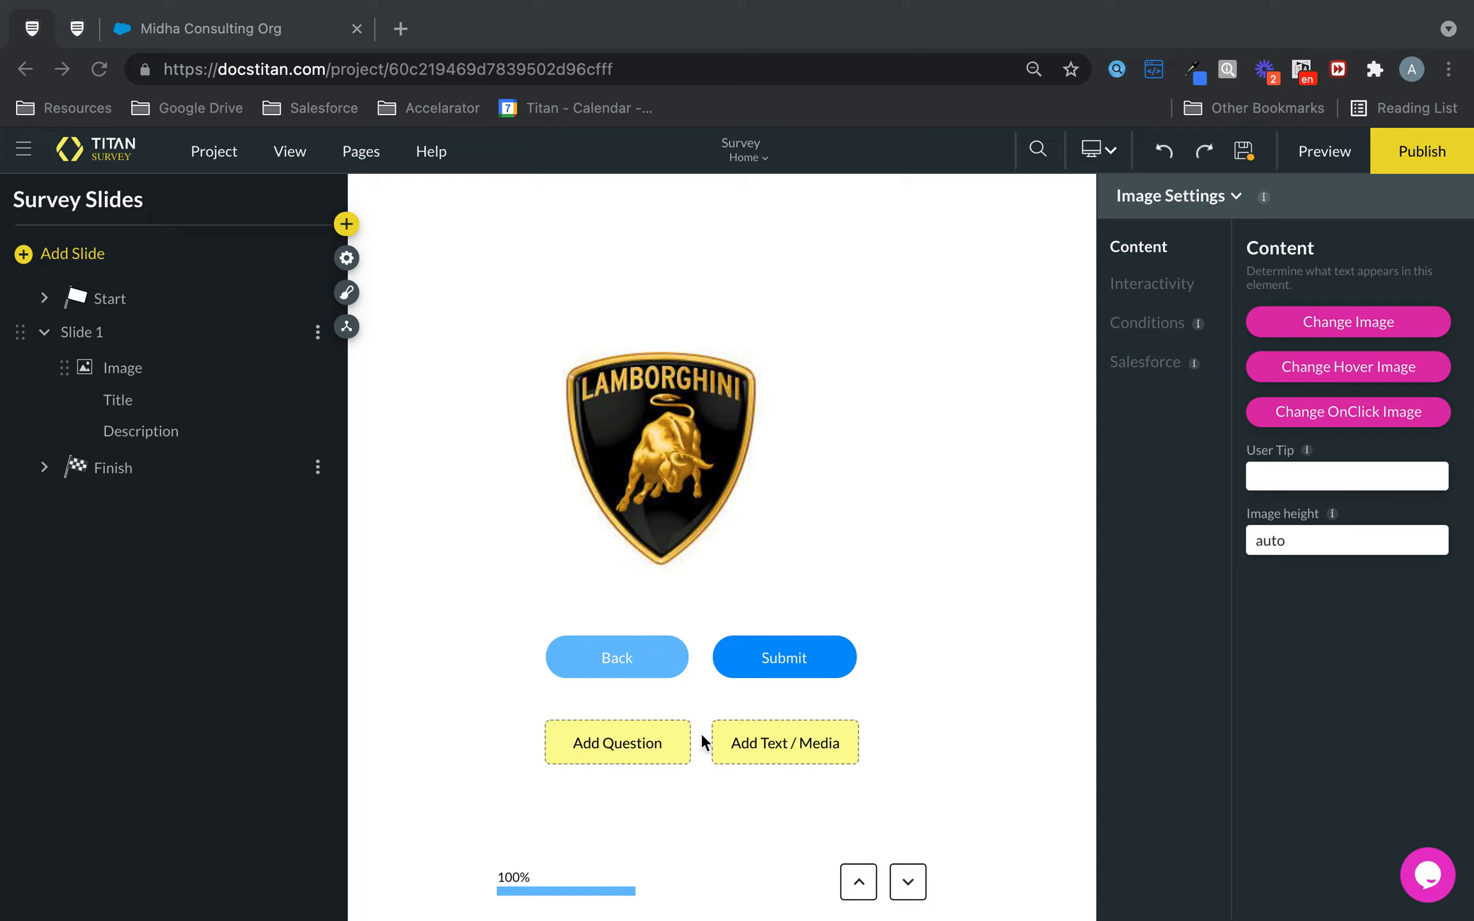
Add a Title text element to Slide 1 below the Lamborghini logo
click(771, 741)
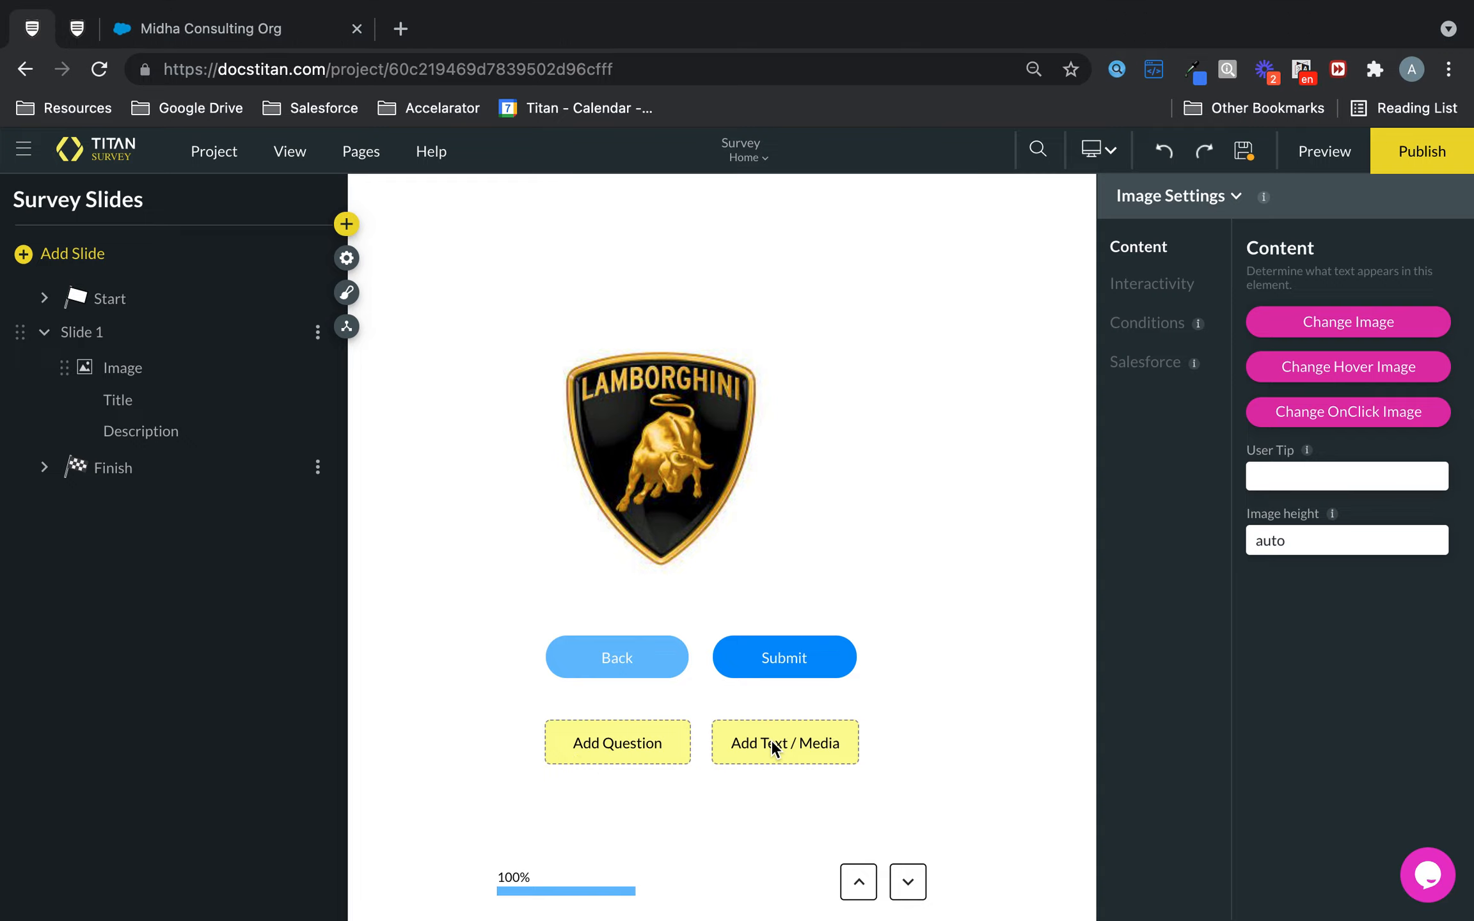
click(821, 732)
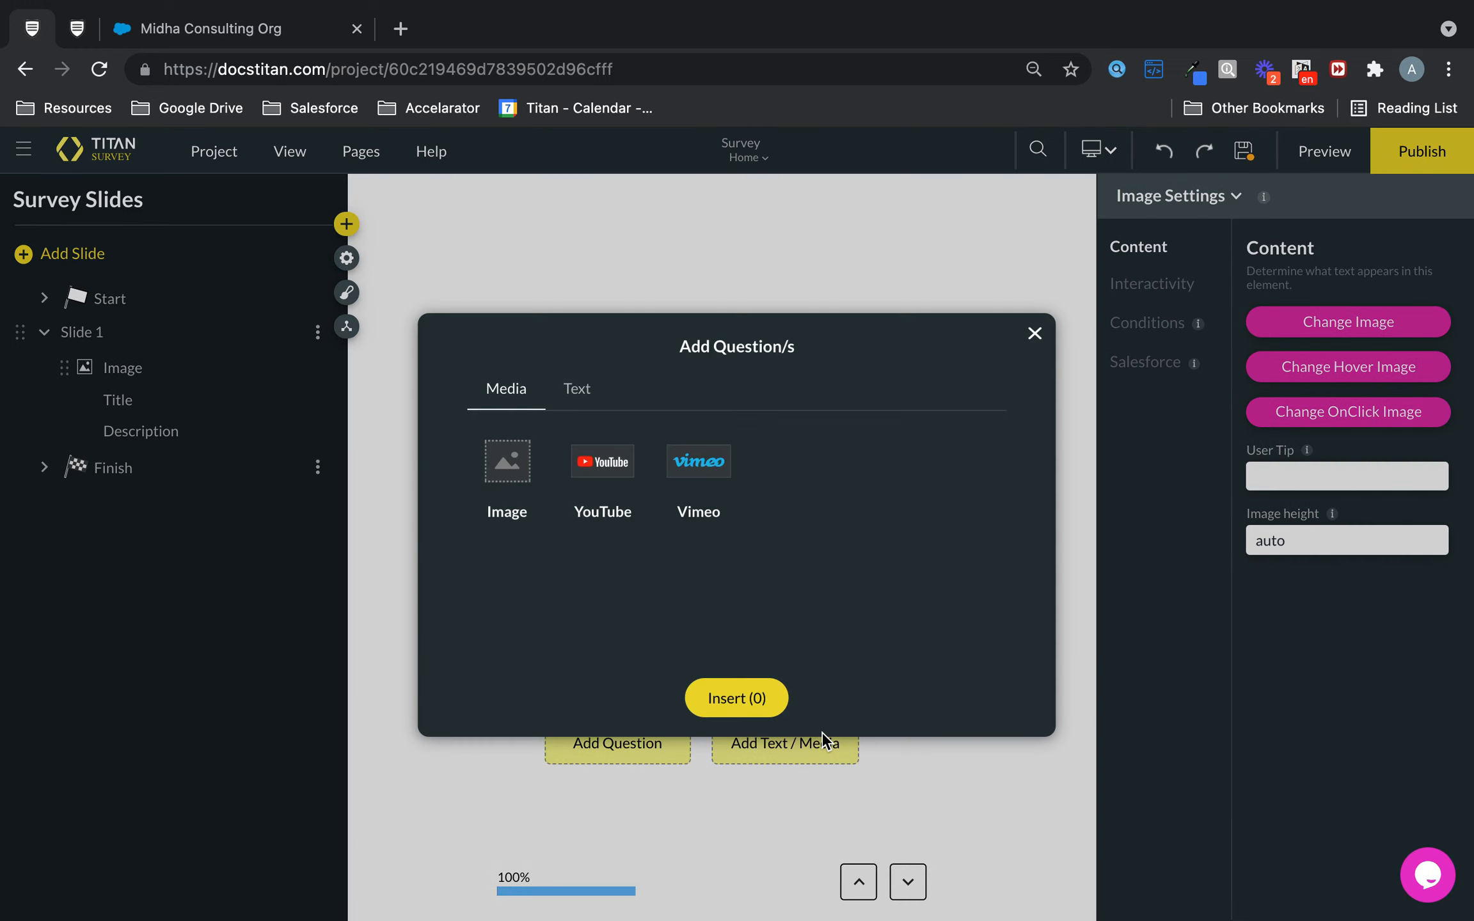
click(587, 378)
click(515, 474)
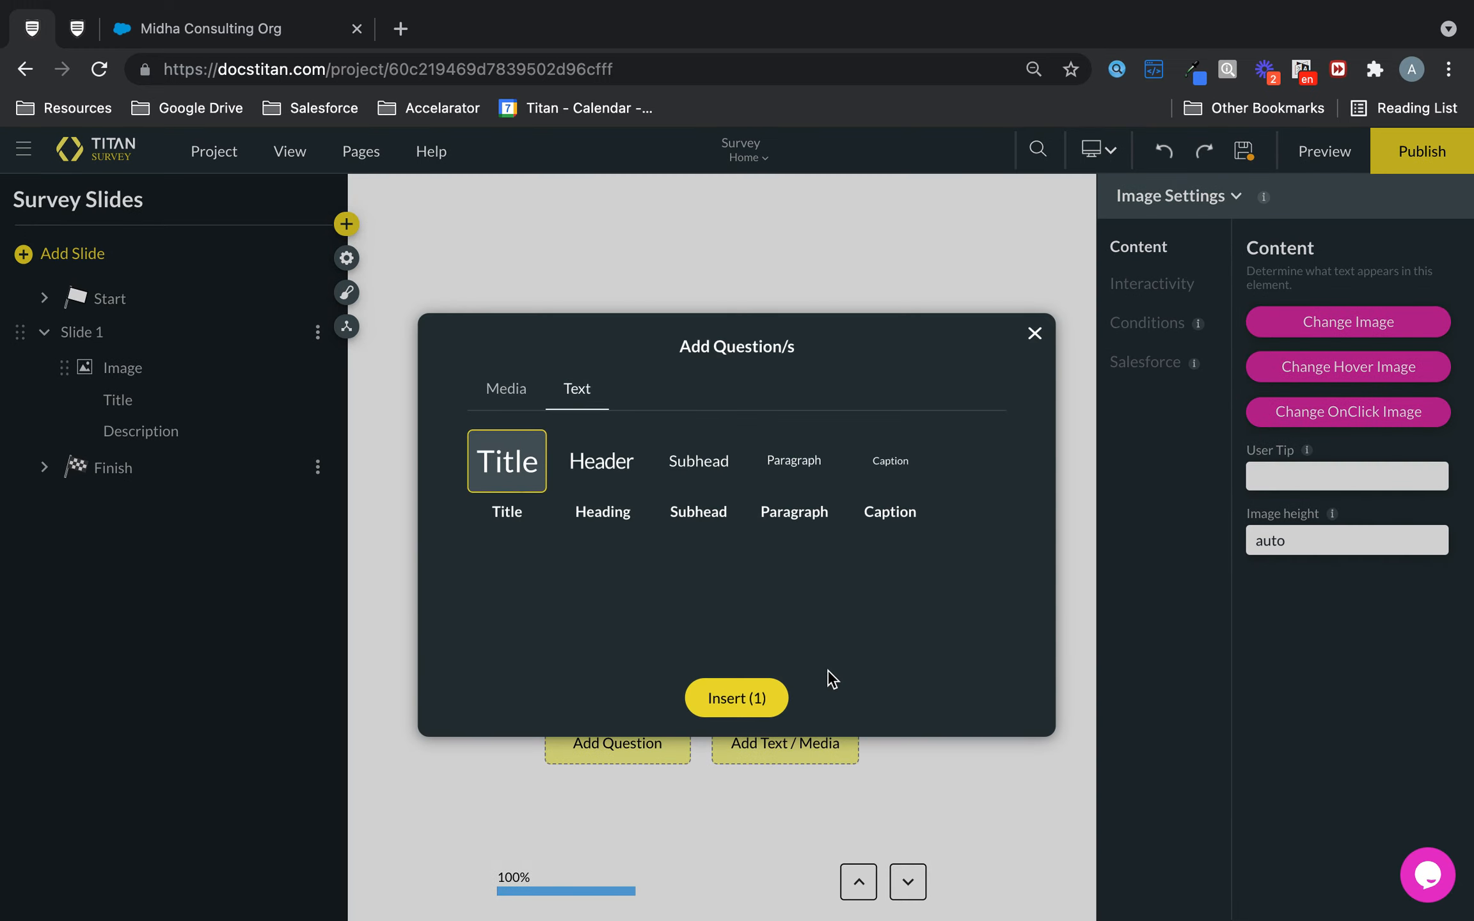
click(754, 697)
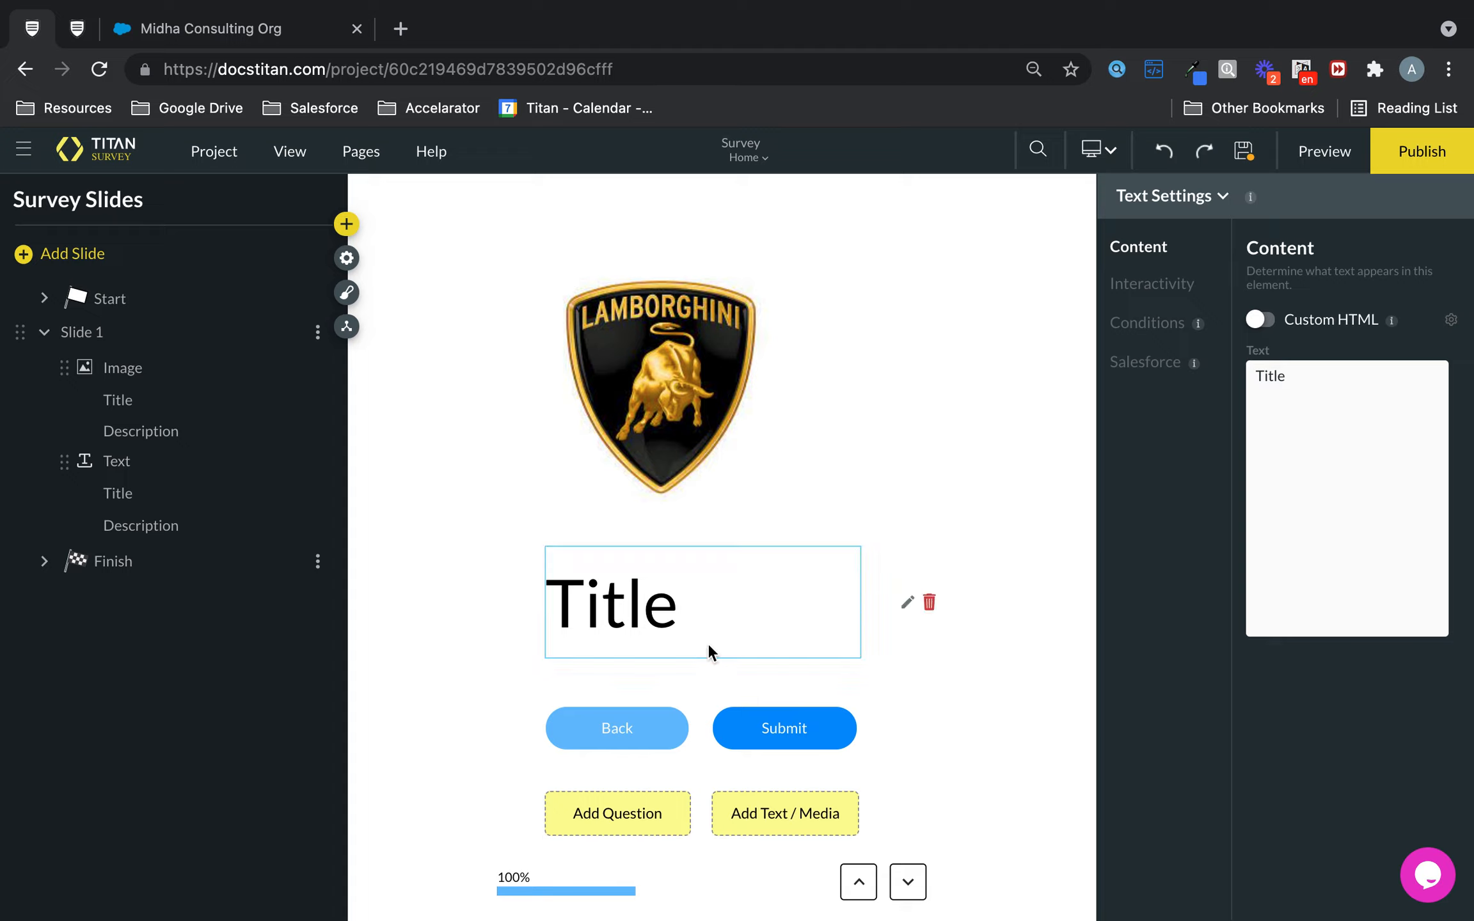
Replace the title element's placeholder text with "Lamborghini Information"
drag(1317, 377, 1219, 379)
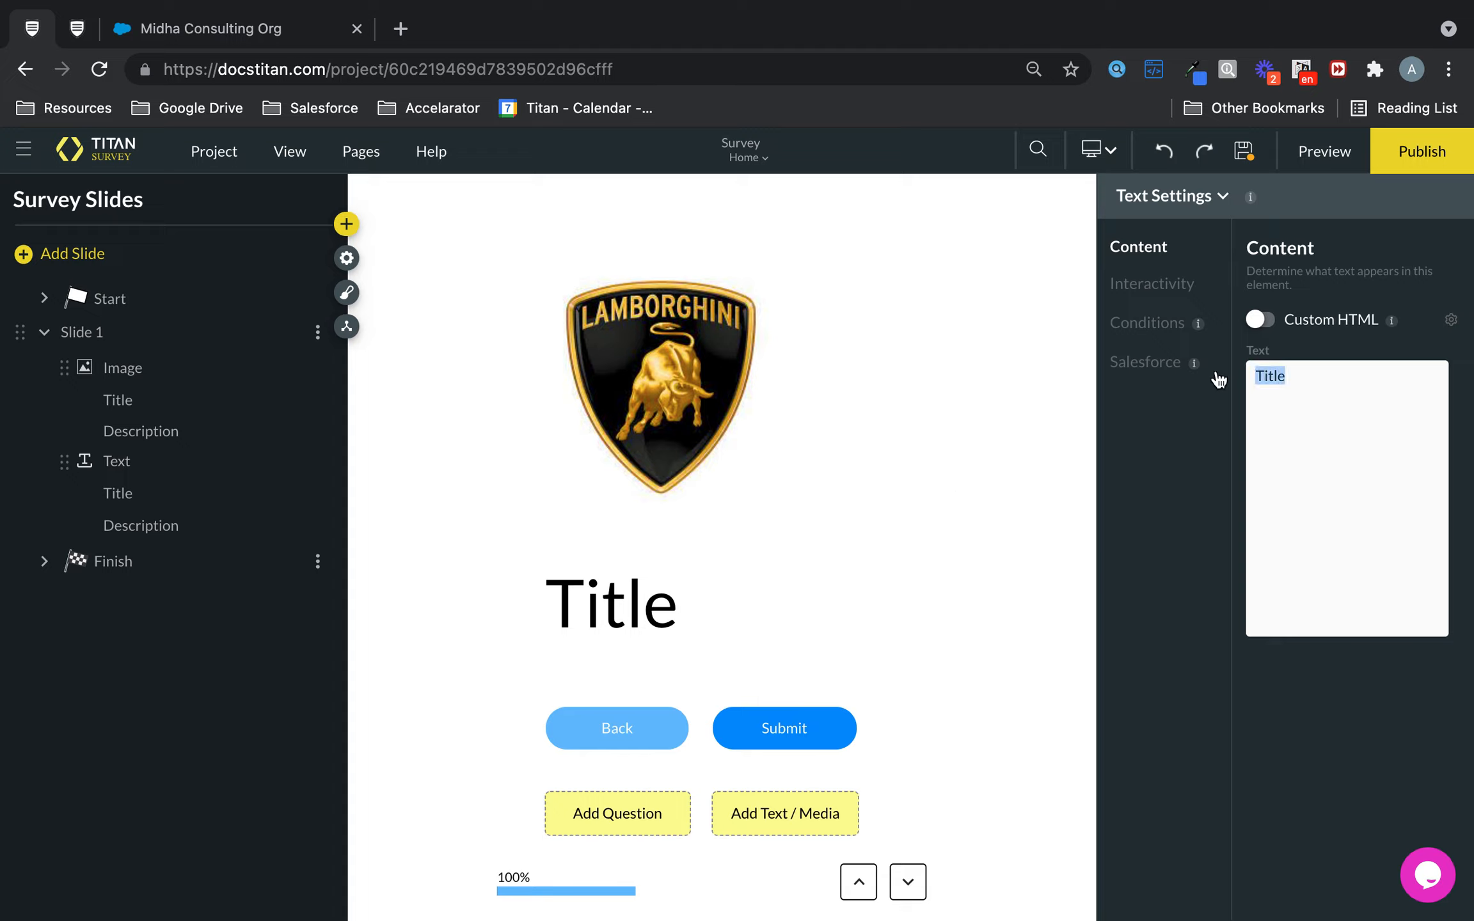
text(Lamborghini Infr)
key(BackSpace)
text(o)
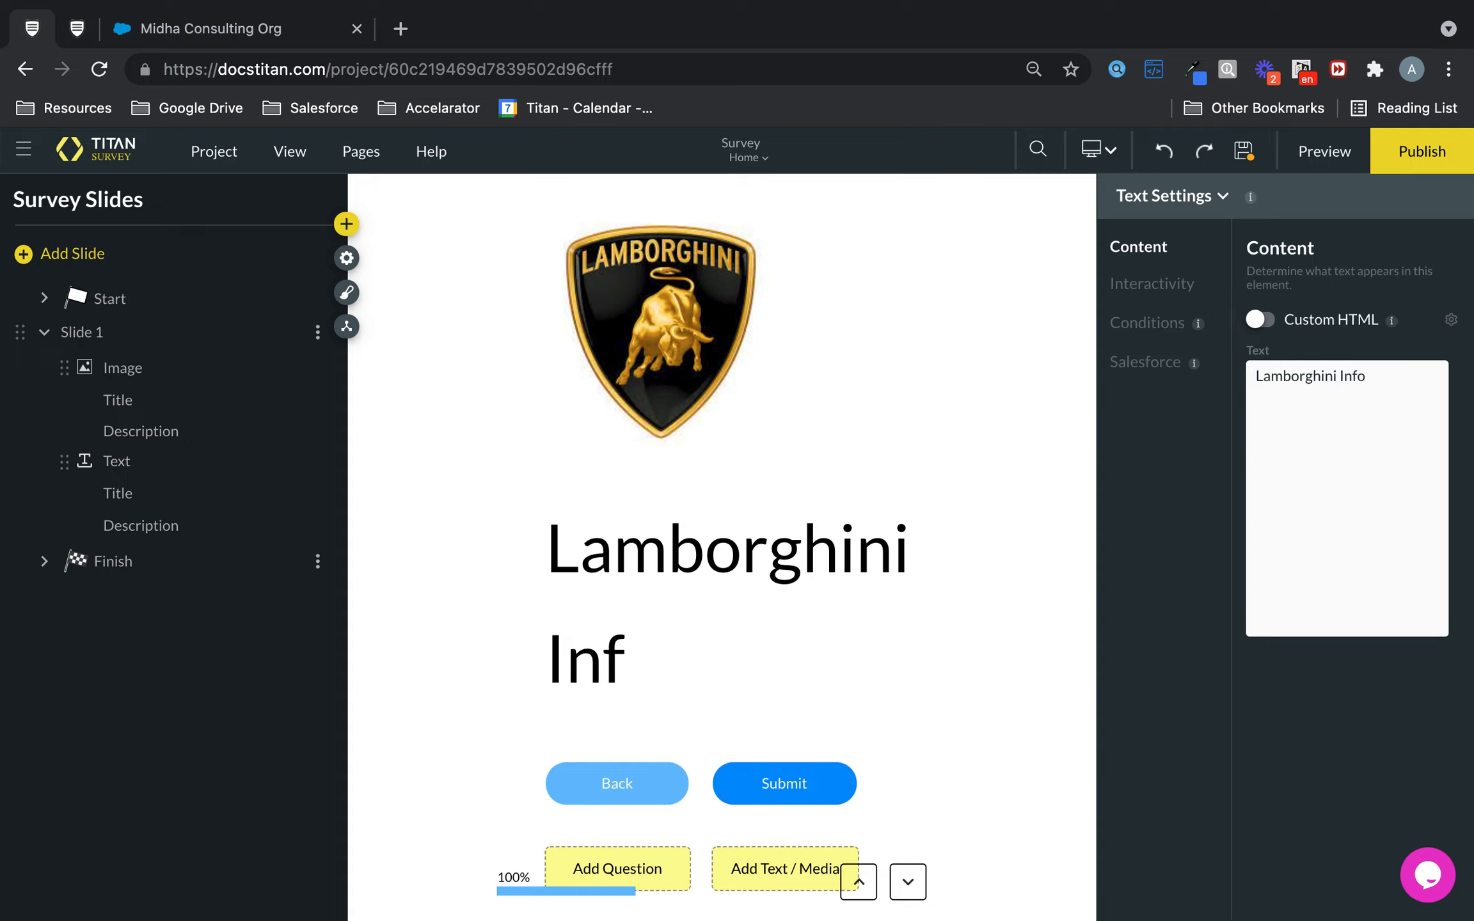
key(BackSpace)
text(rma)
key(BackSpace)
key(BackSpace)
text(ormation)
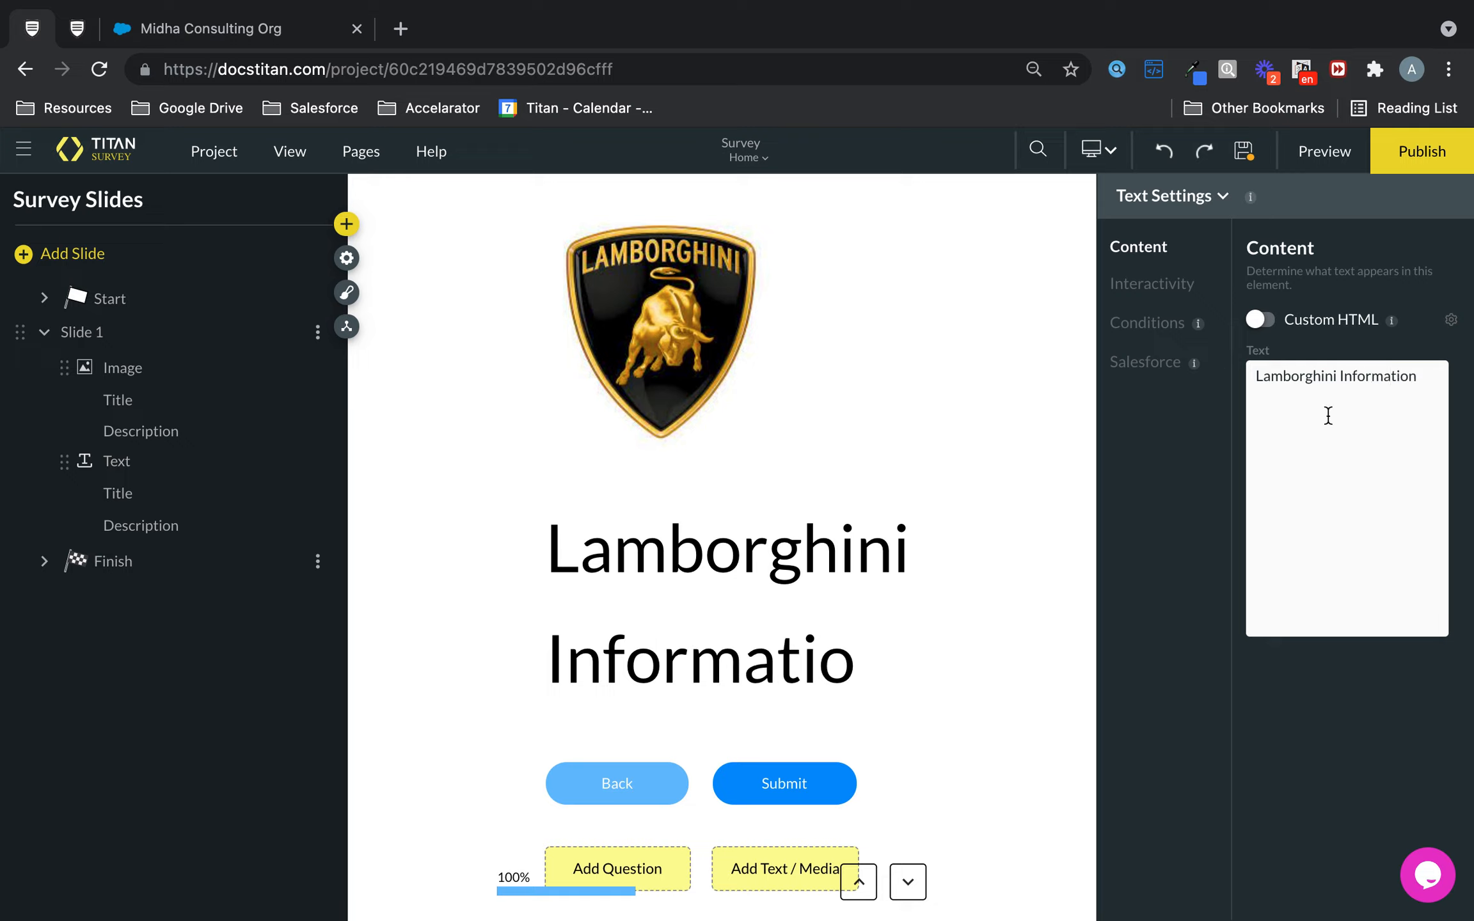
mouse_move(941, 559)
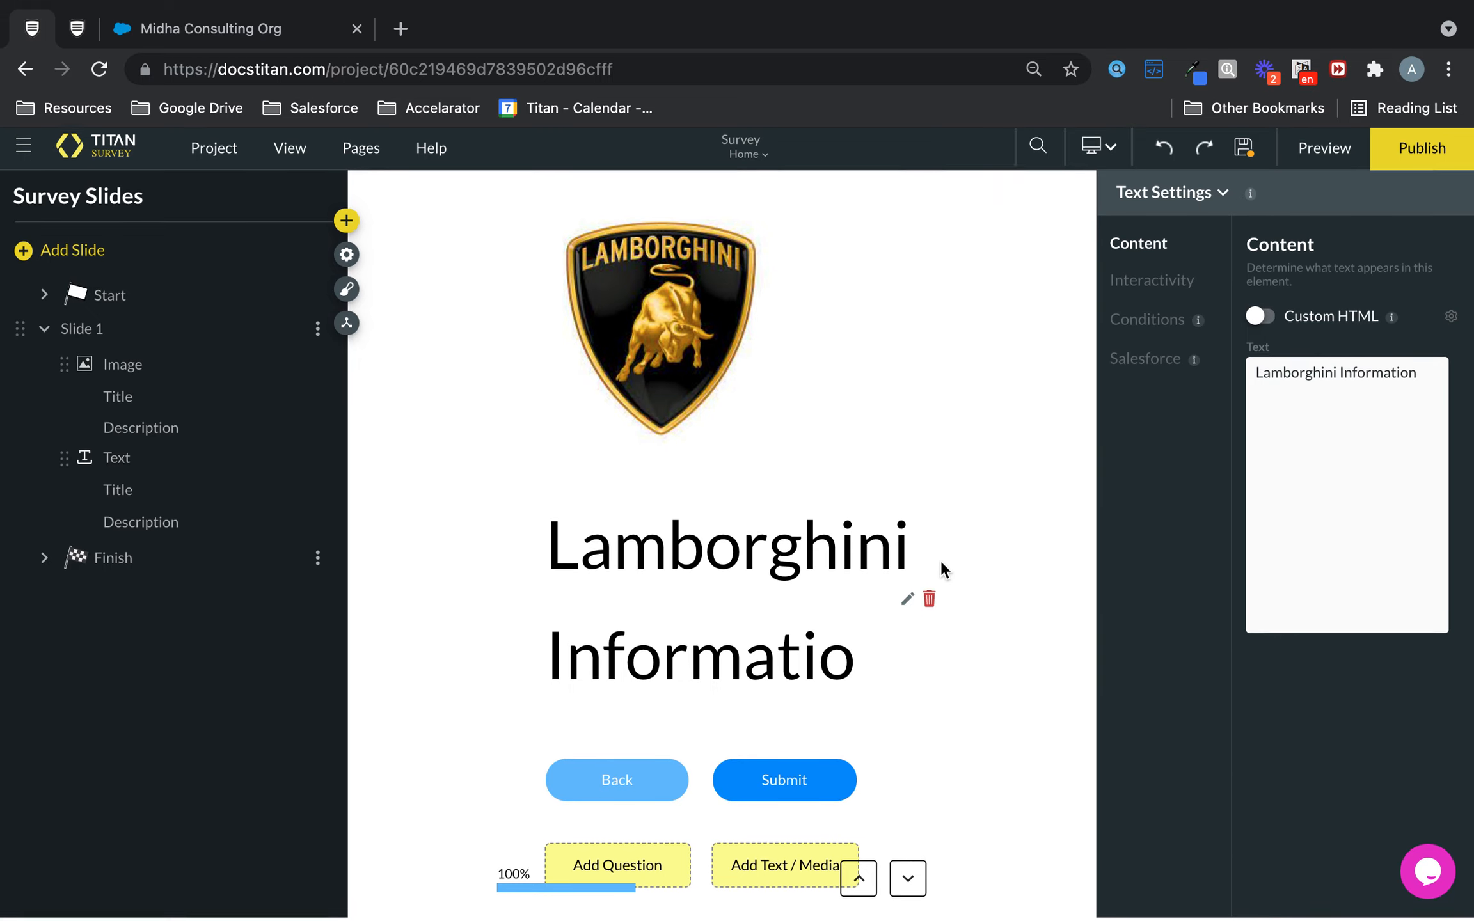
Add a Paragraph text element to Slide 1 below the title
click(780, 854)
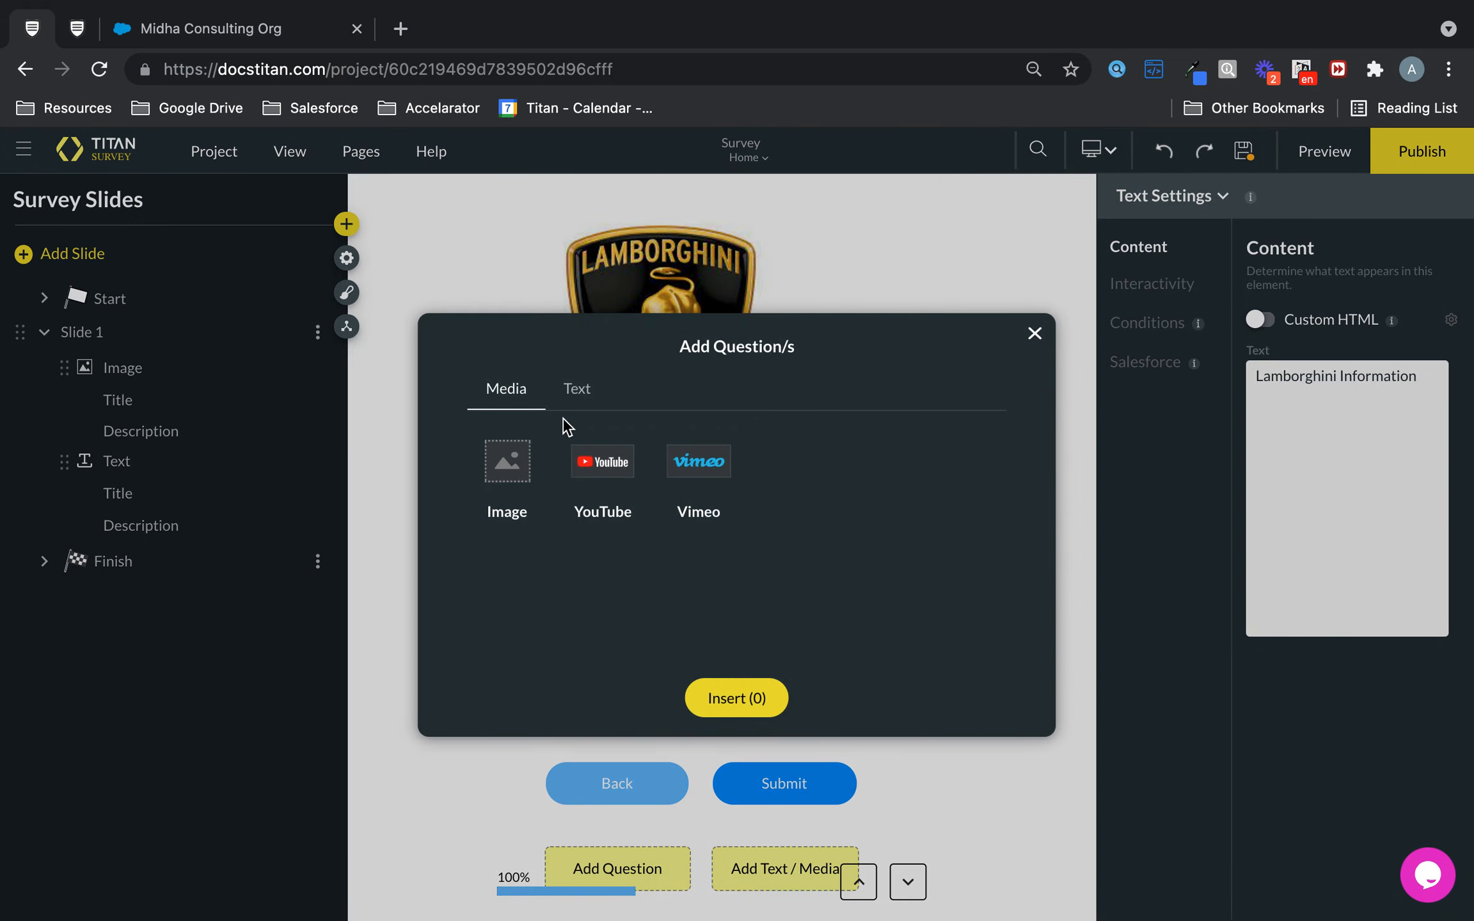
click(567, 392)
click(546, 496)
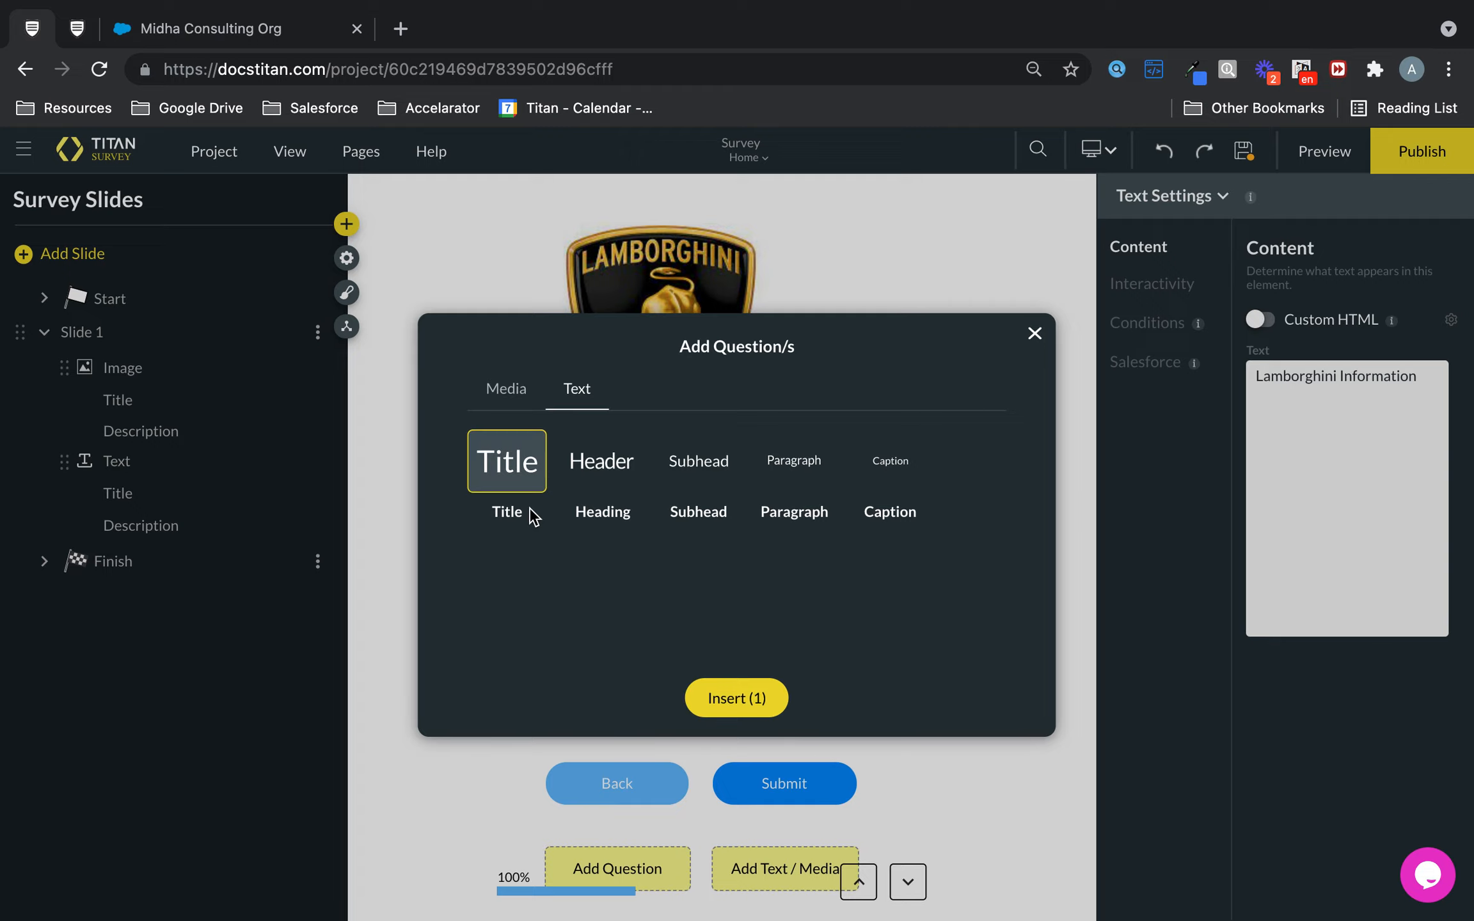
click(484, 515)
click(580, 470)
click(617, 511)
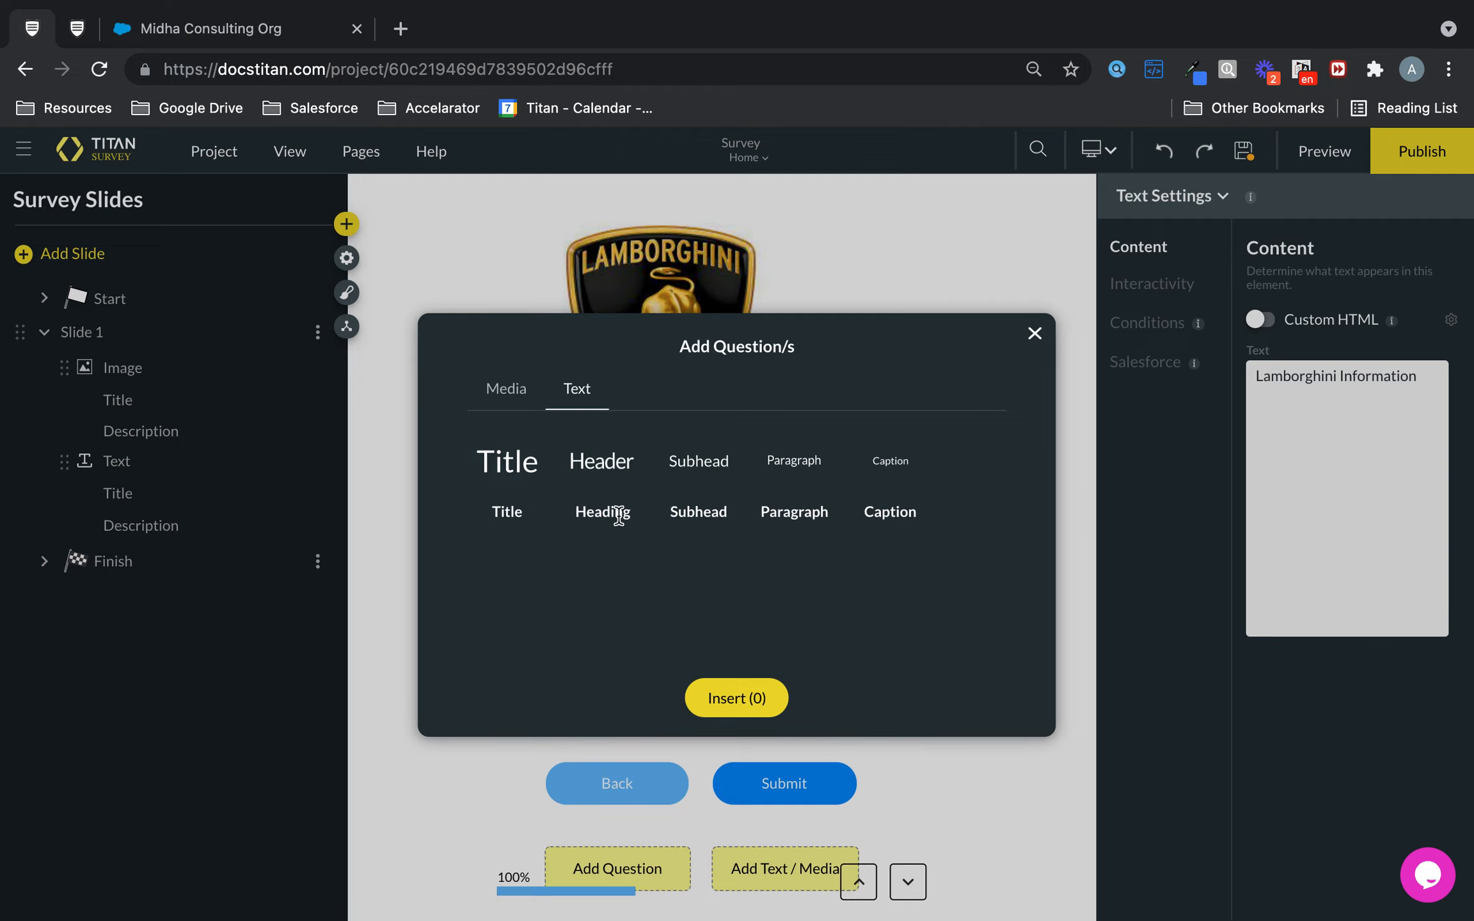
click(761, 451)
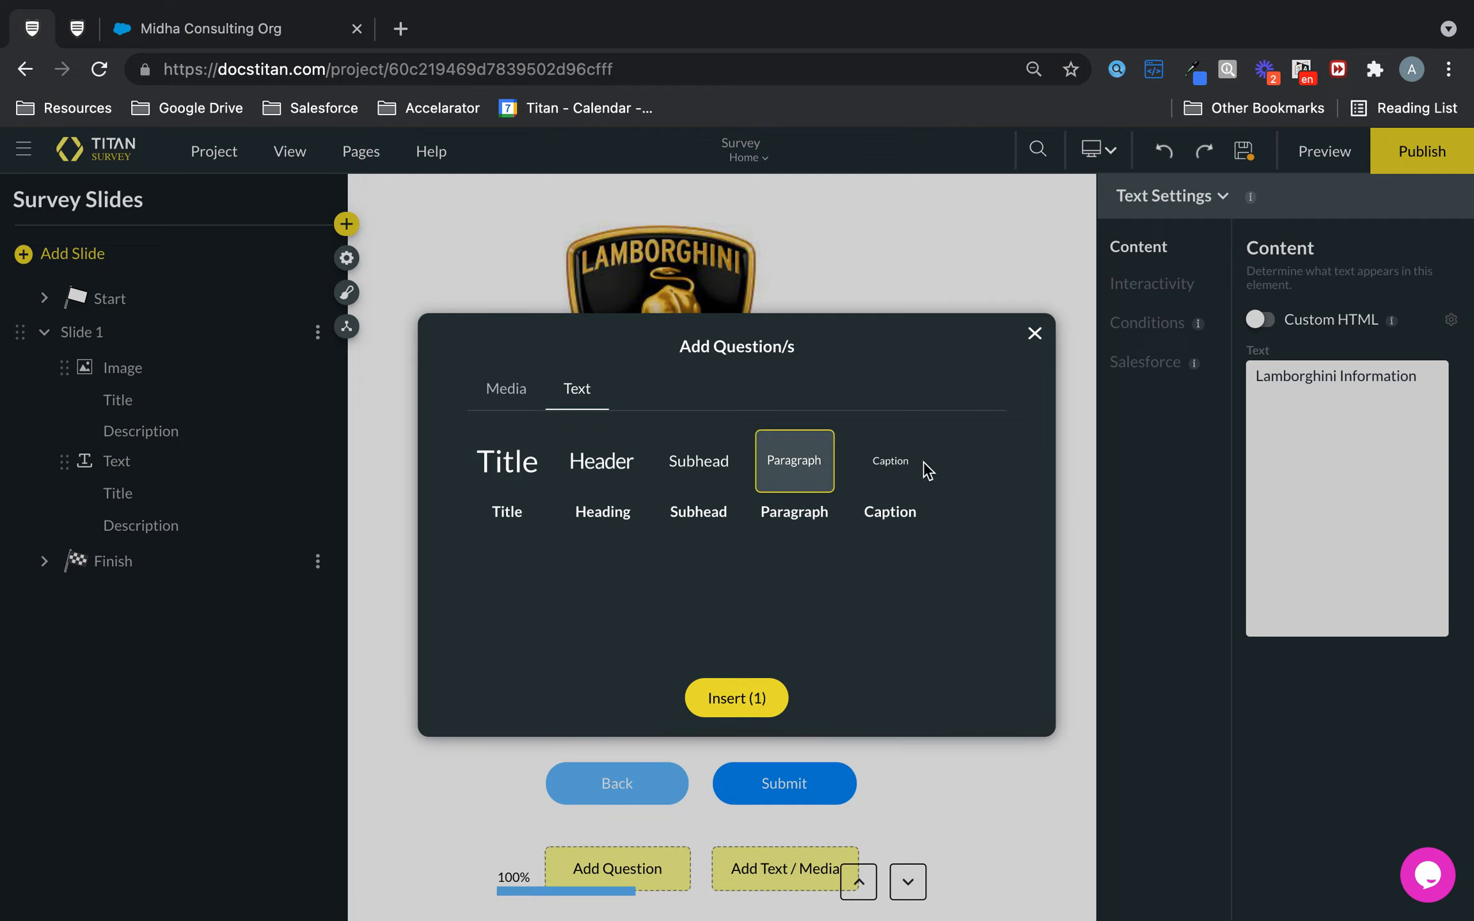
click(751, 687)
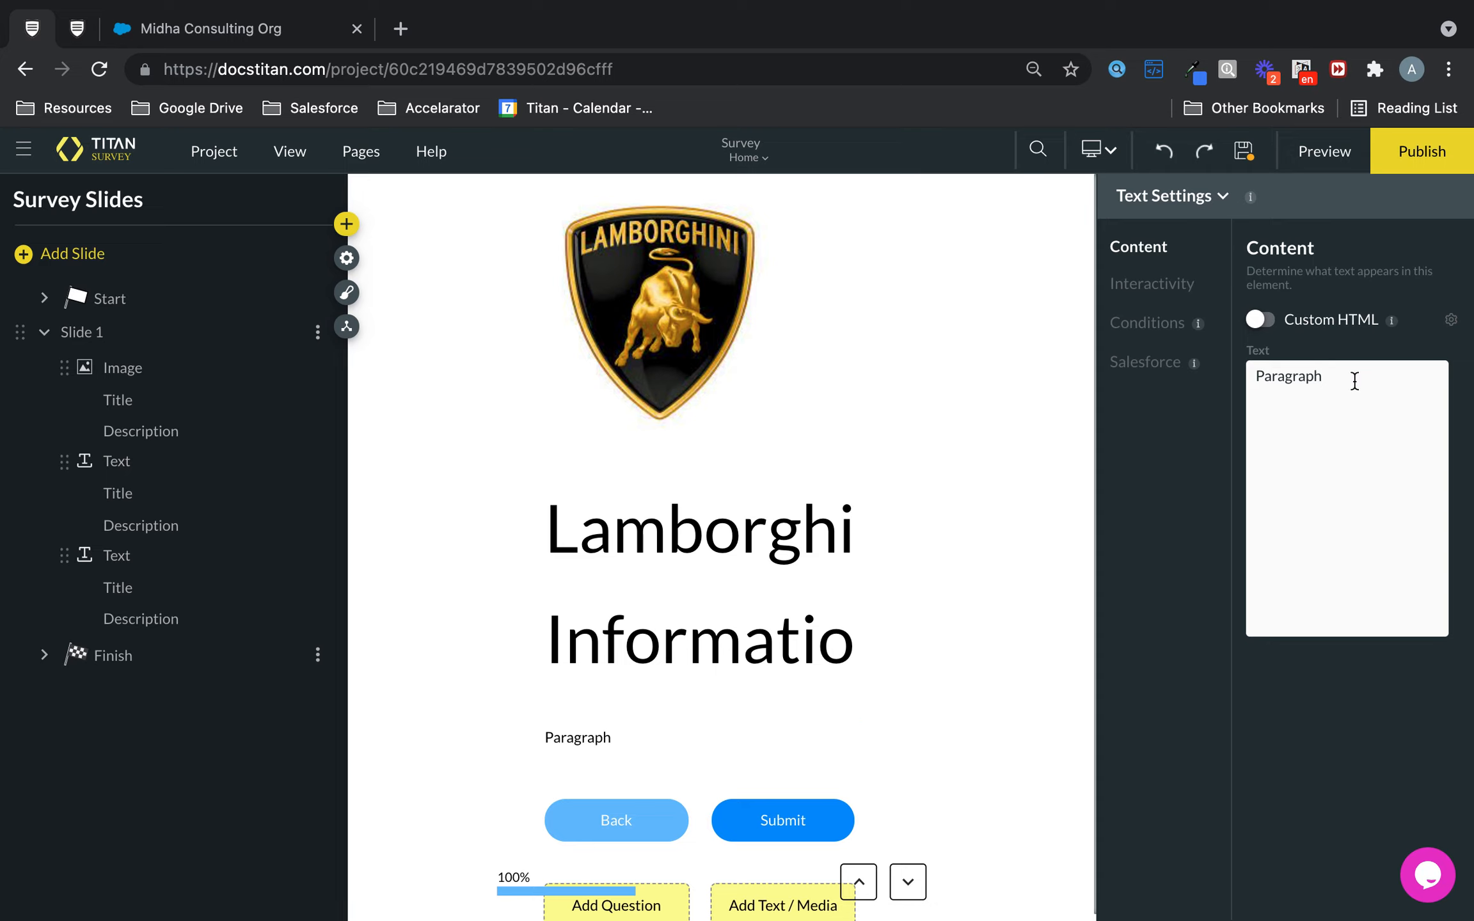
Replace the paragraph's placeholder text with "This is a cool car information"
drag(1354, 381, 1249, 368)
text(This is a cool  car information s)
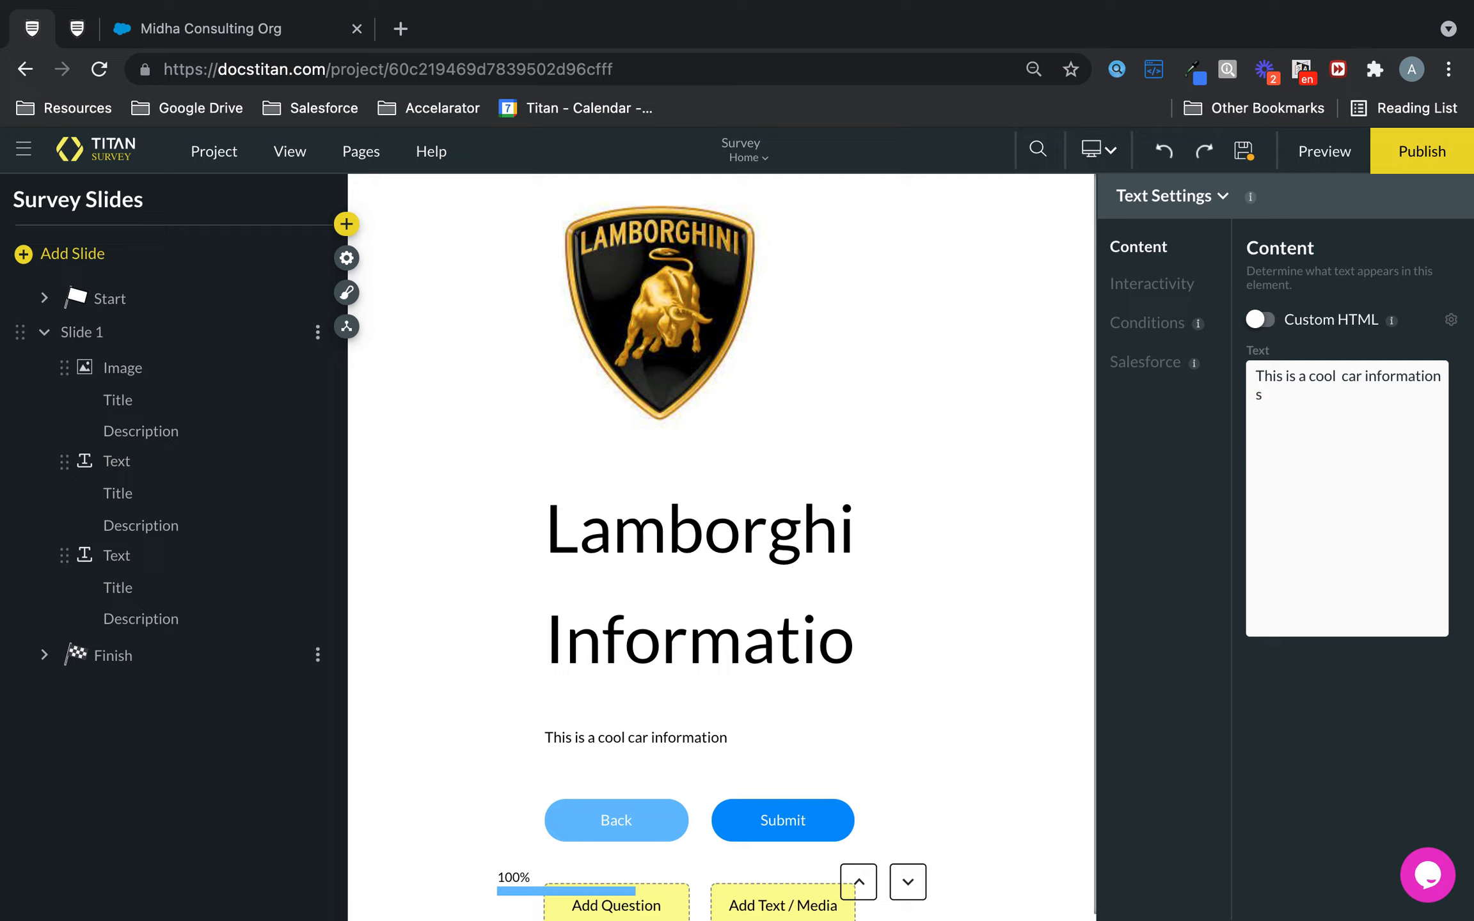
text(lide)
key(BackSpace)
key(BackSpace)
key(BackSpace)
key(BackSpace)
key(BackSpace)
key(BackSpace)
Delete both the title and the paragraph text elements from Slide 1, keeping only the logo image
click(822, 526)
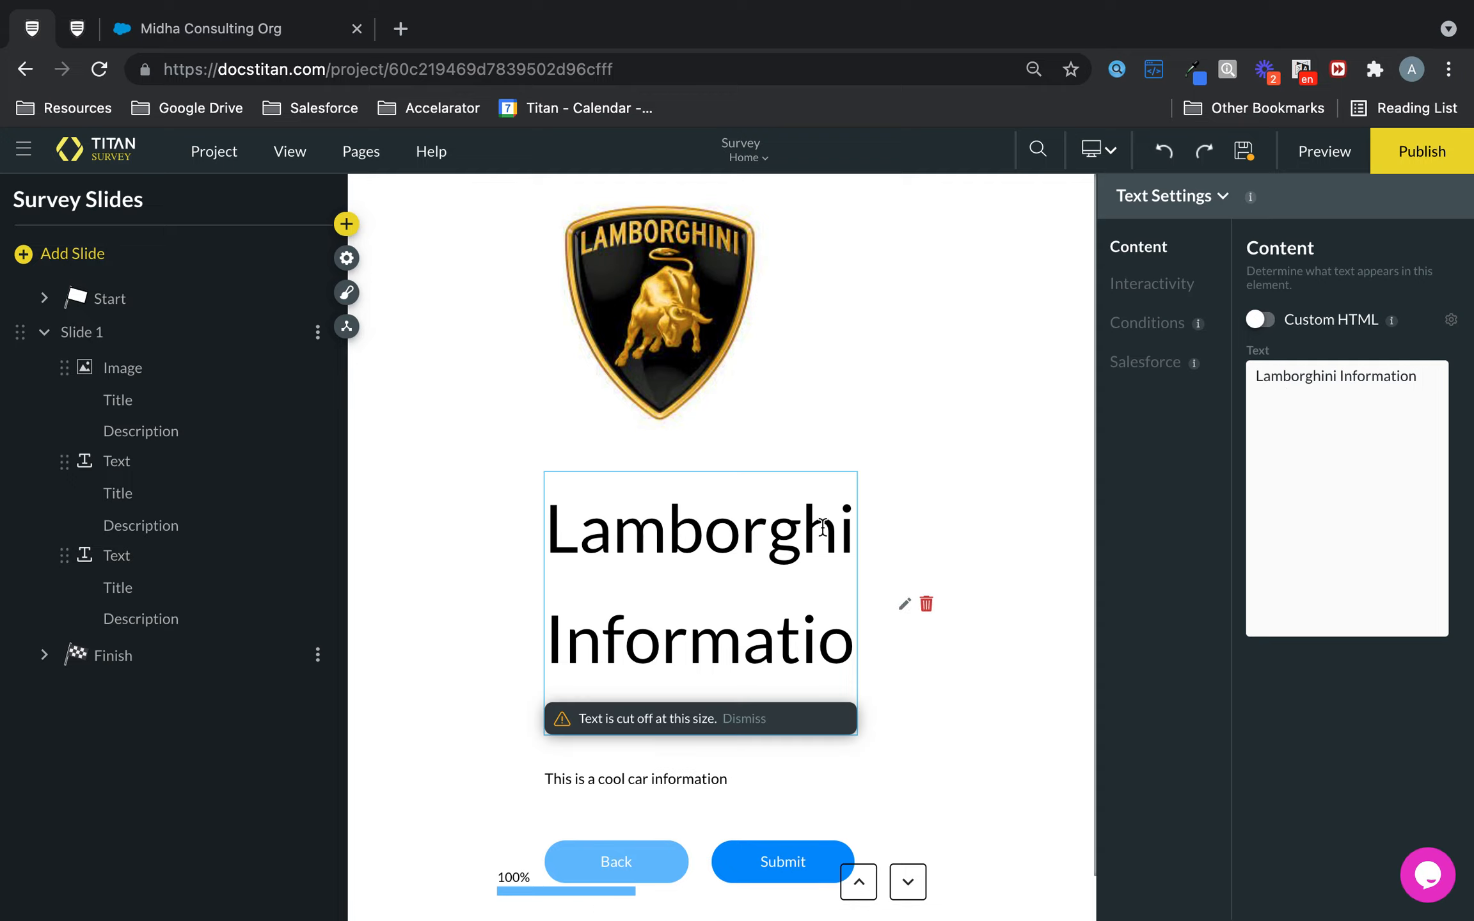
click(926, 604)
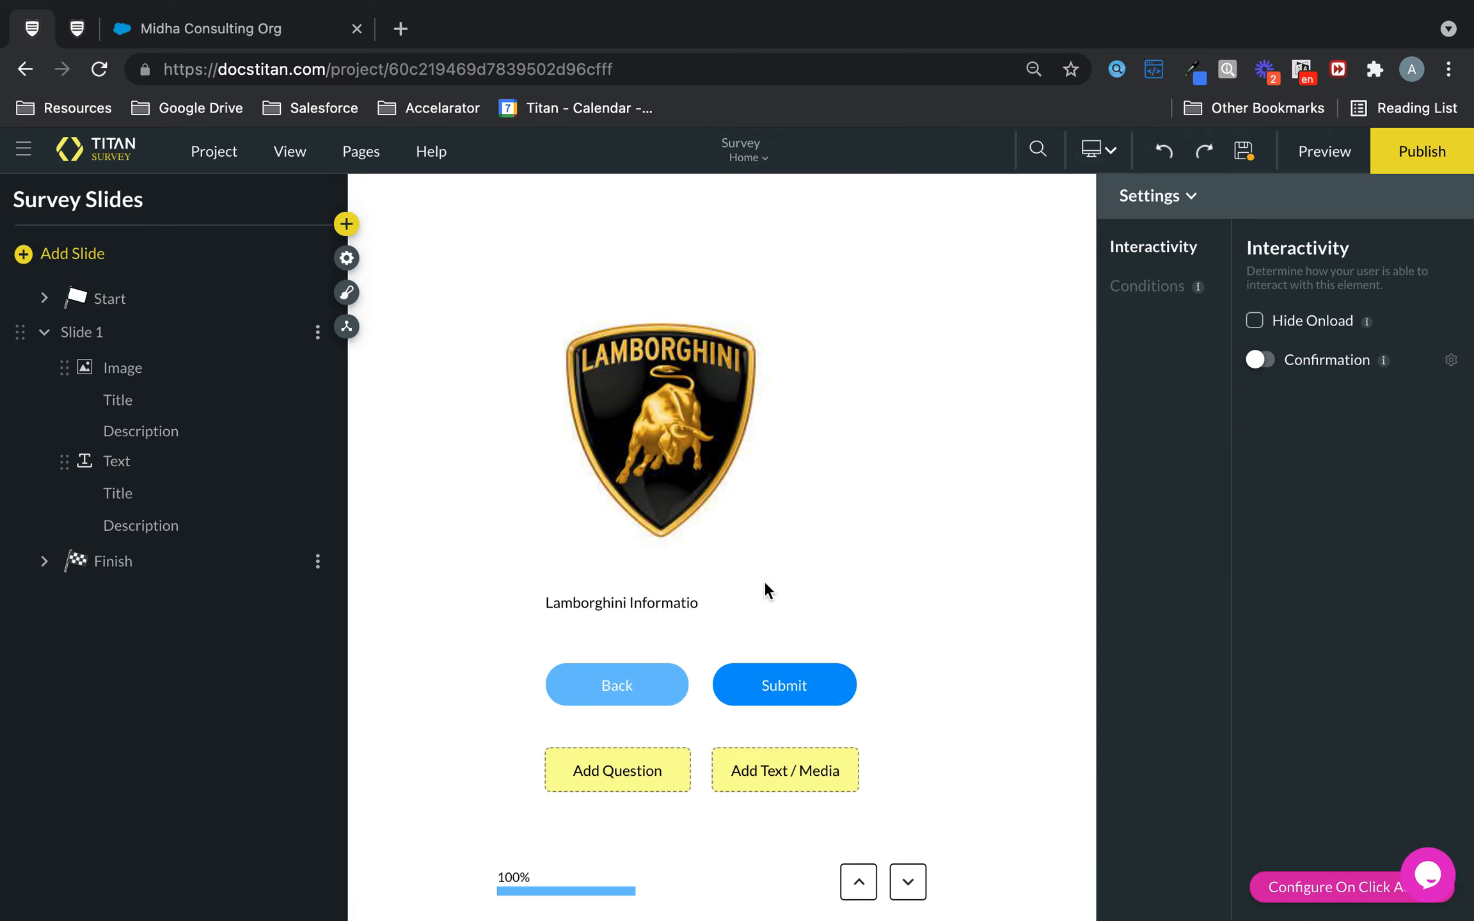
click(765, 583)
click(921, 598)
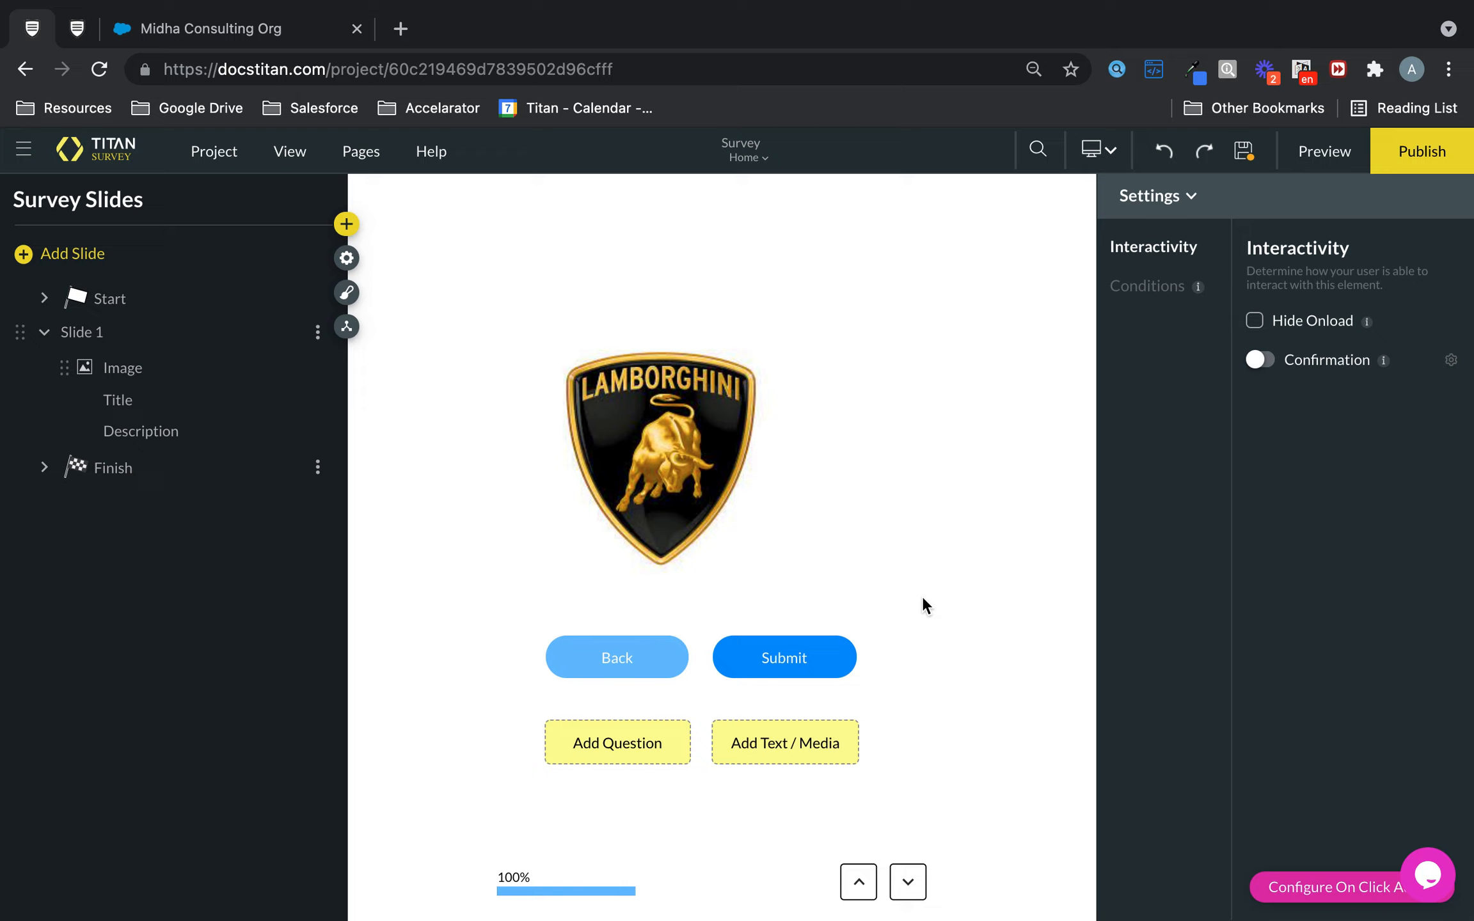
click(46, 332)
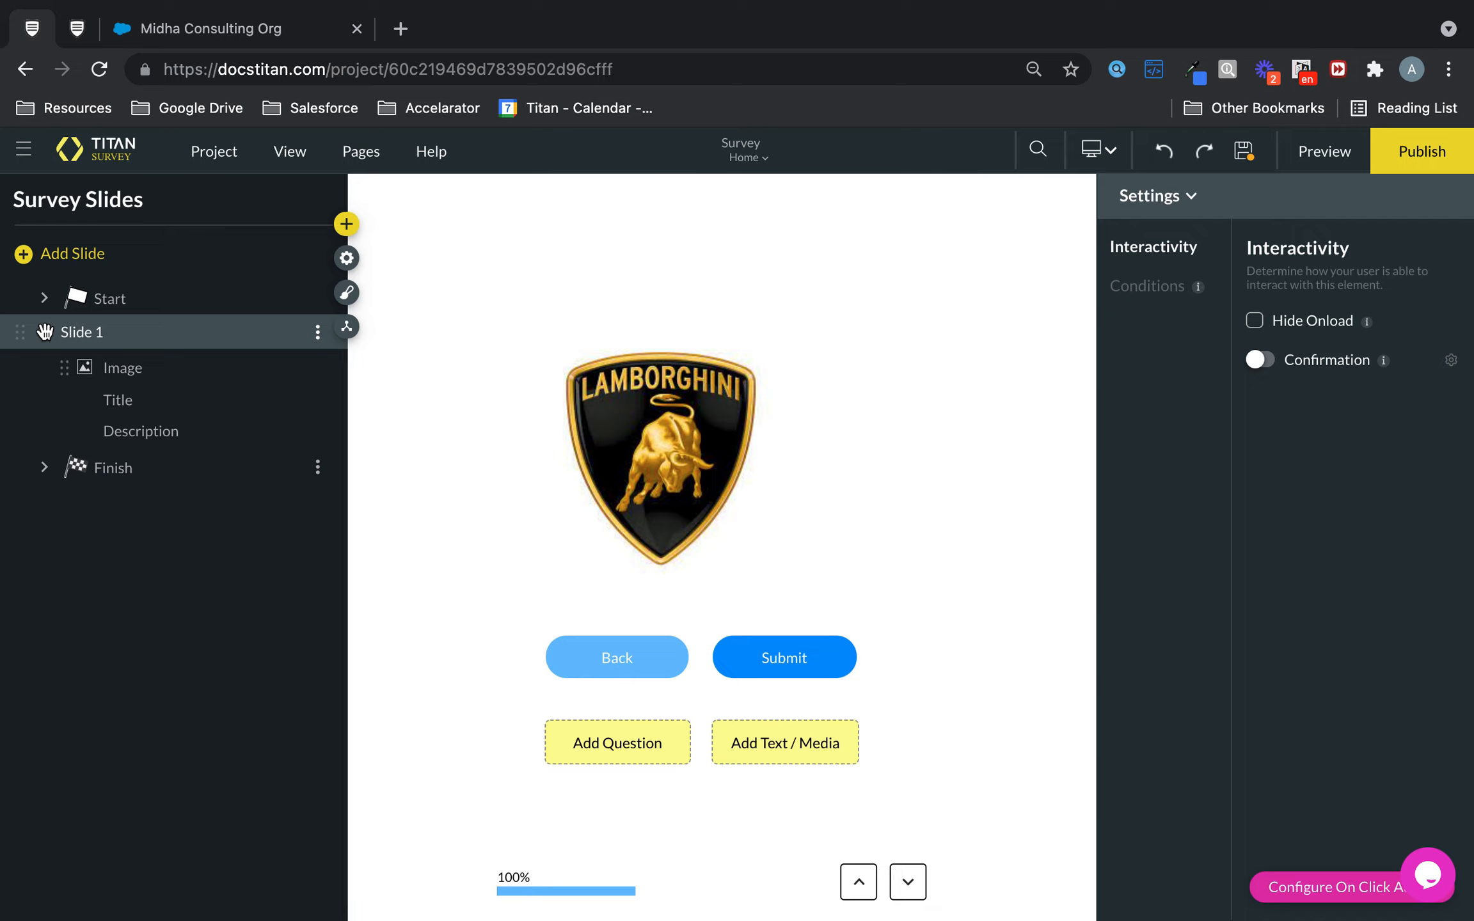
right_click(59, 249)
key(Escape)
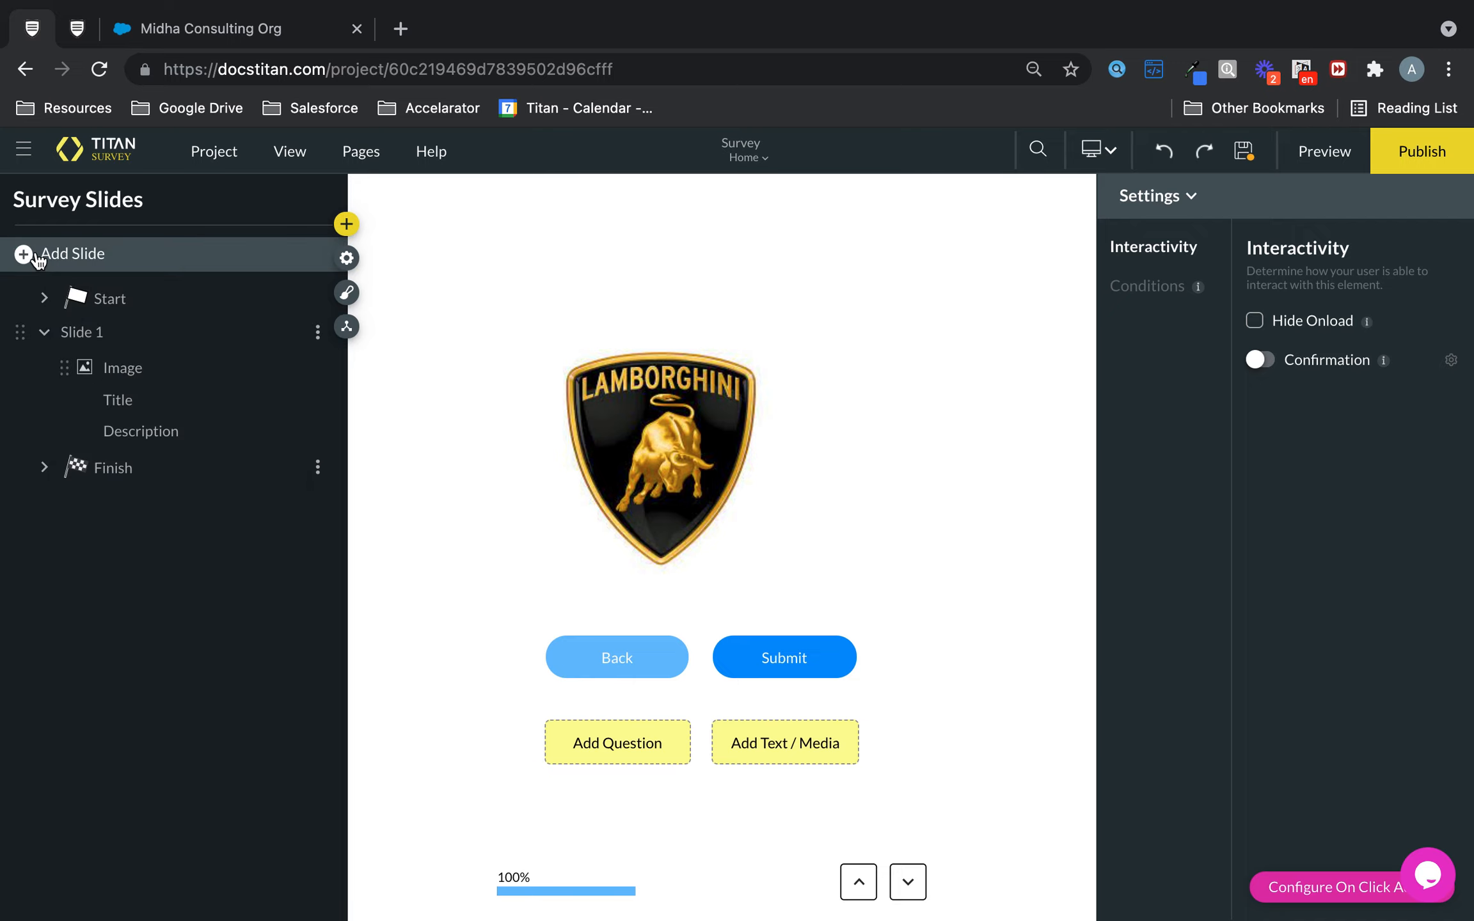
Add a new question slide containing a Radio list element
click(37, 256)
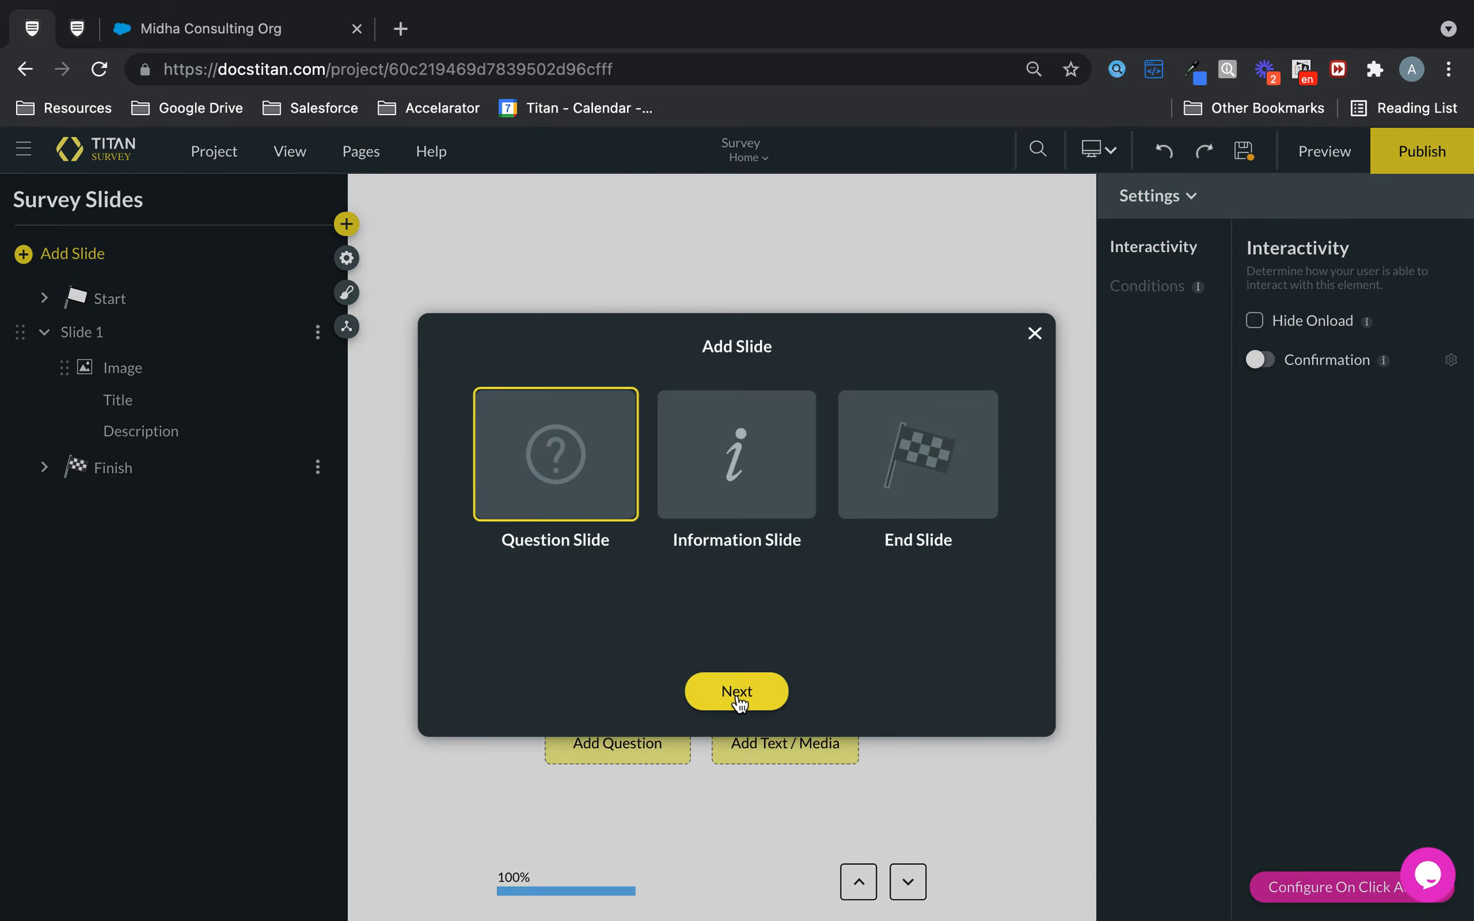
click(737, 696)
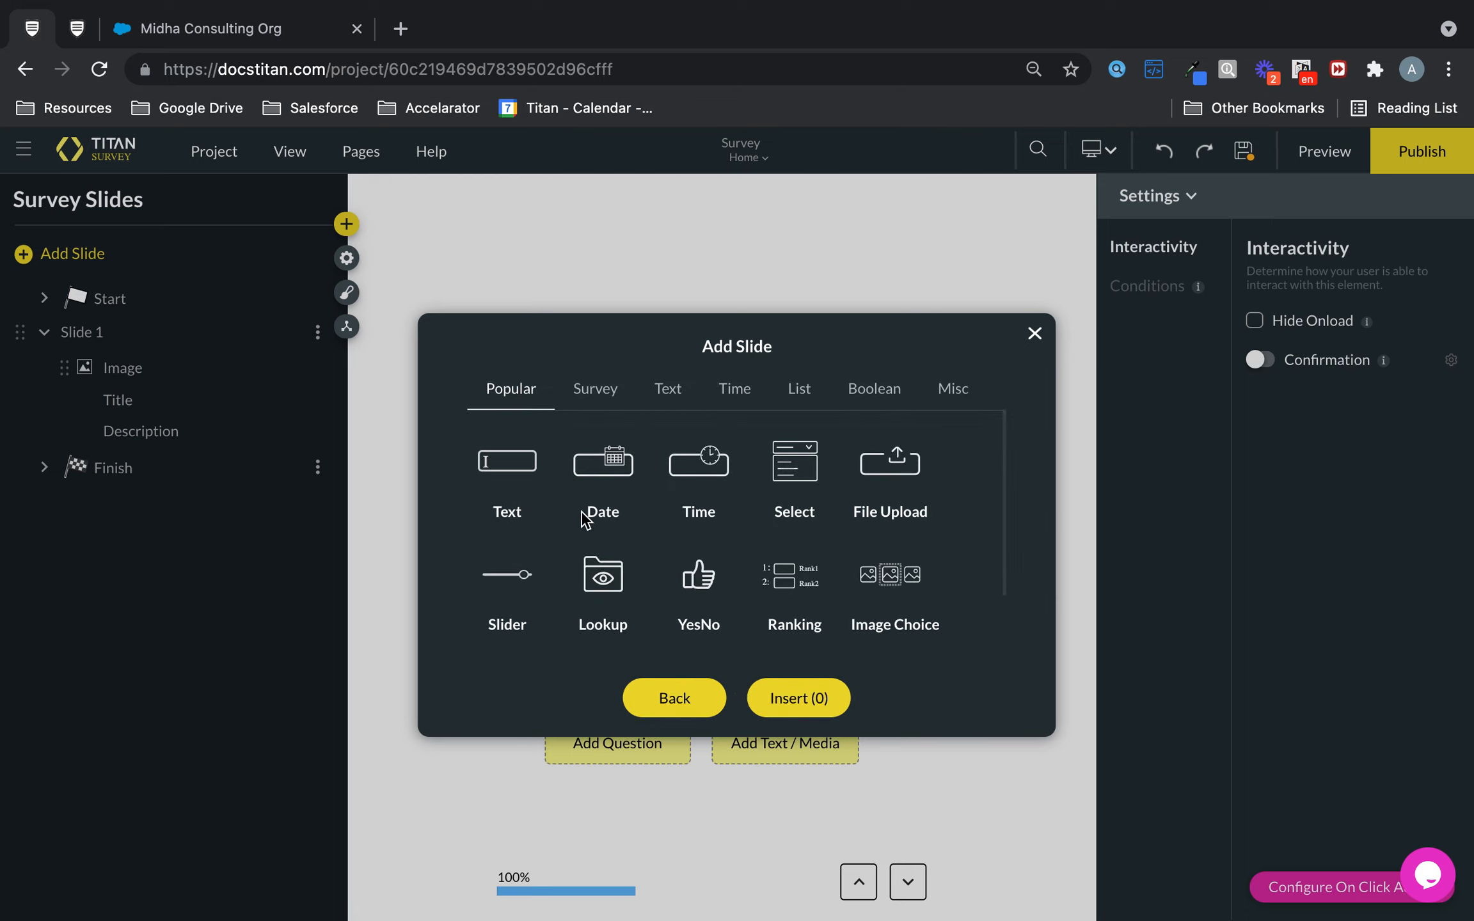
click(807, 389)
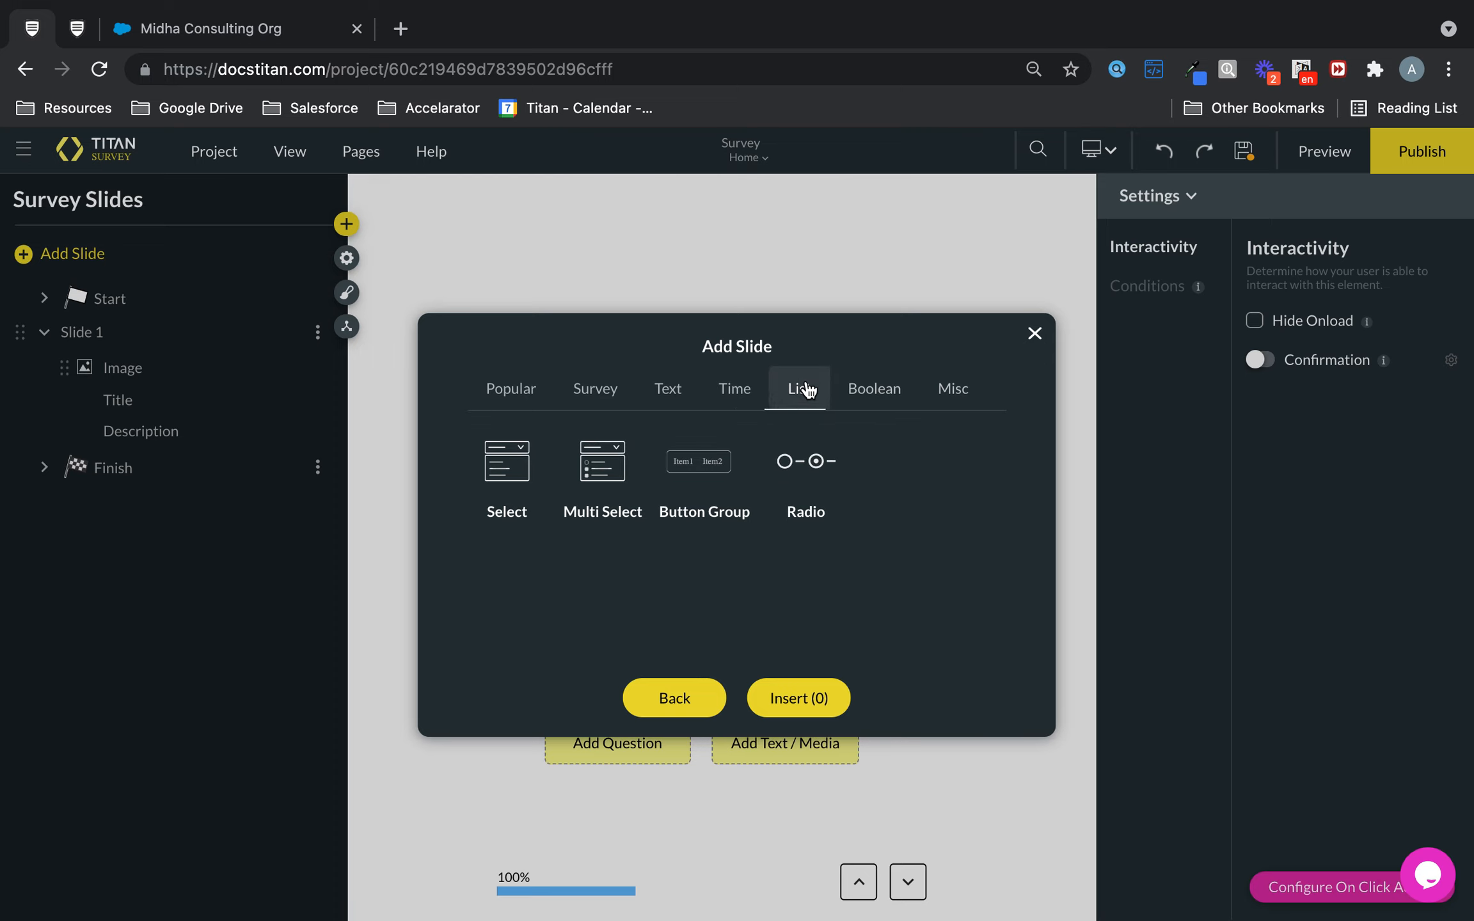
click(785, 481)
click(796, 704)
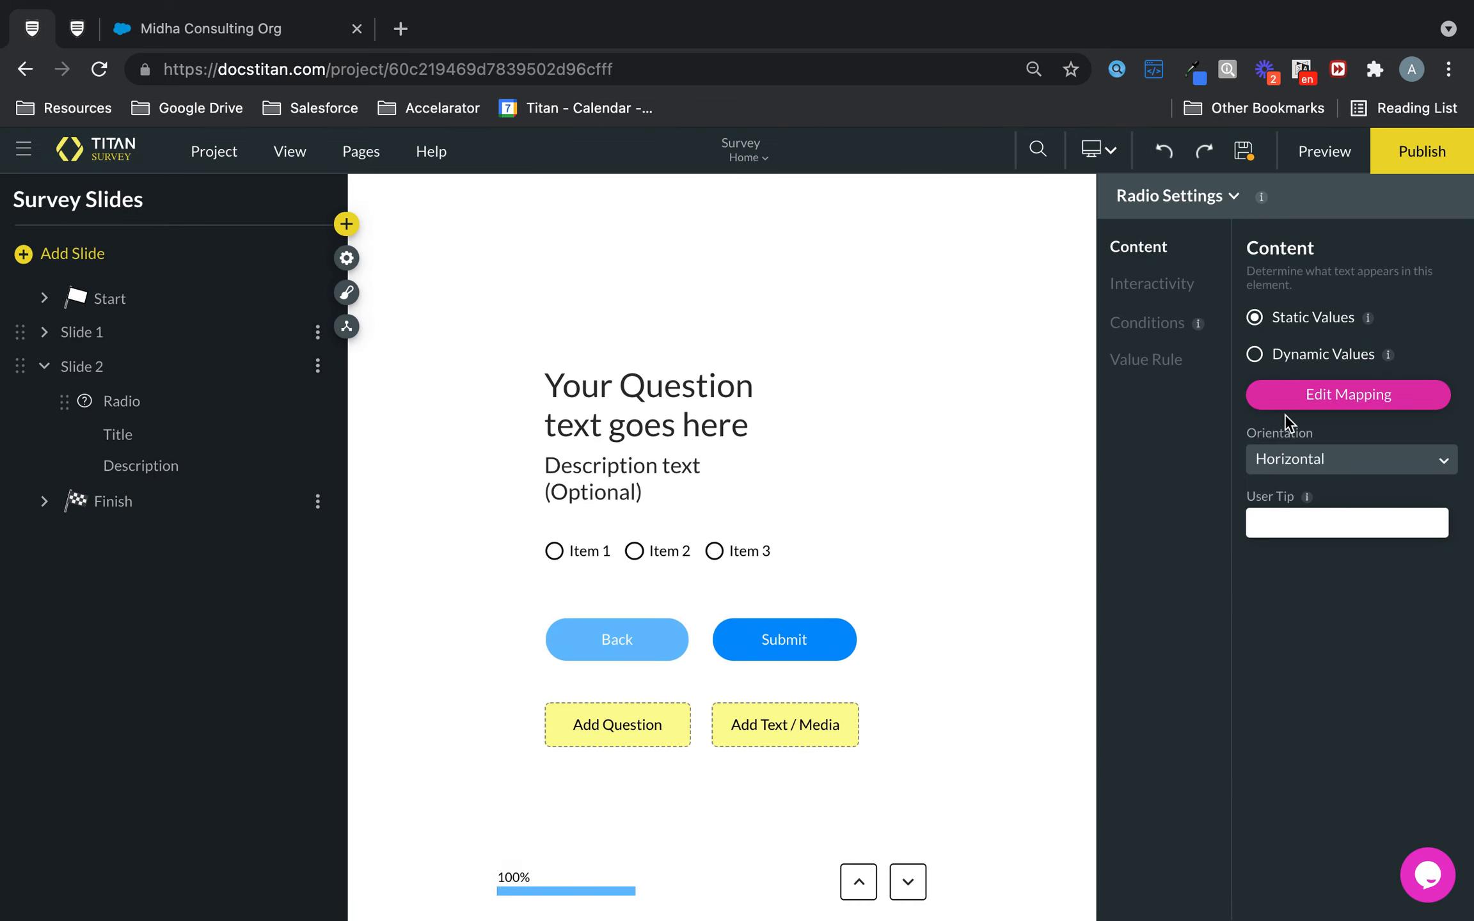
Replace the question title placeholder on Slide 2 with "Which is your favourite car?"
click(696, 393)
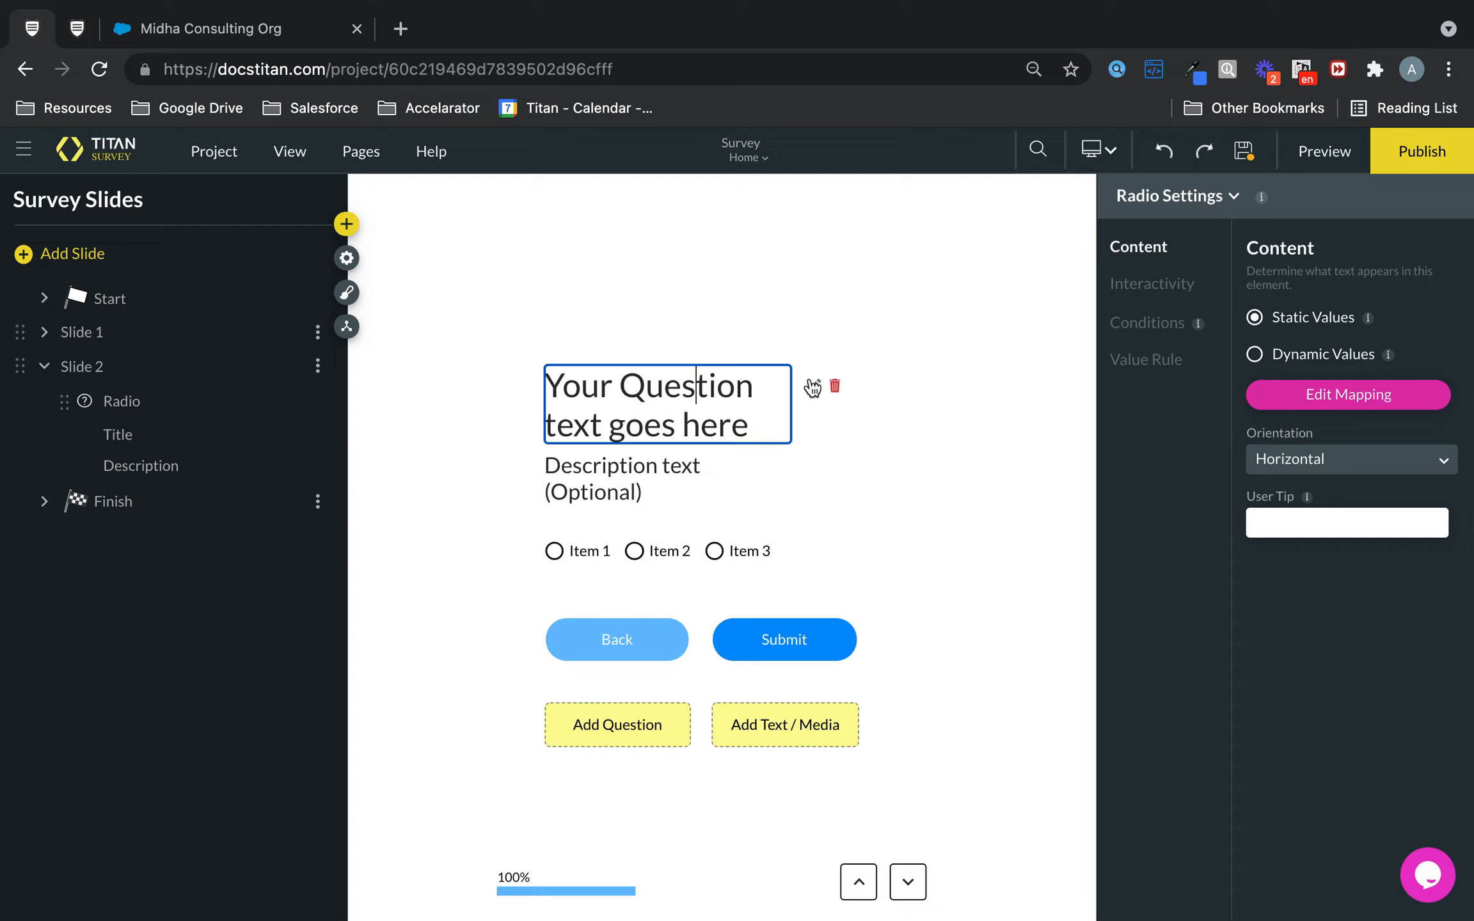
triple_click(742, 426)
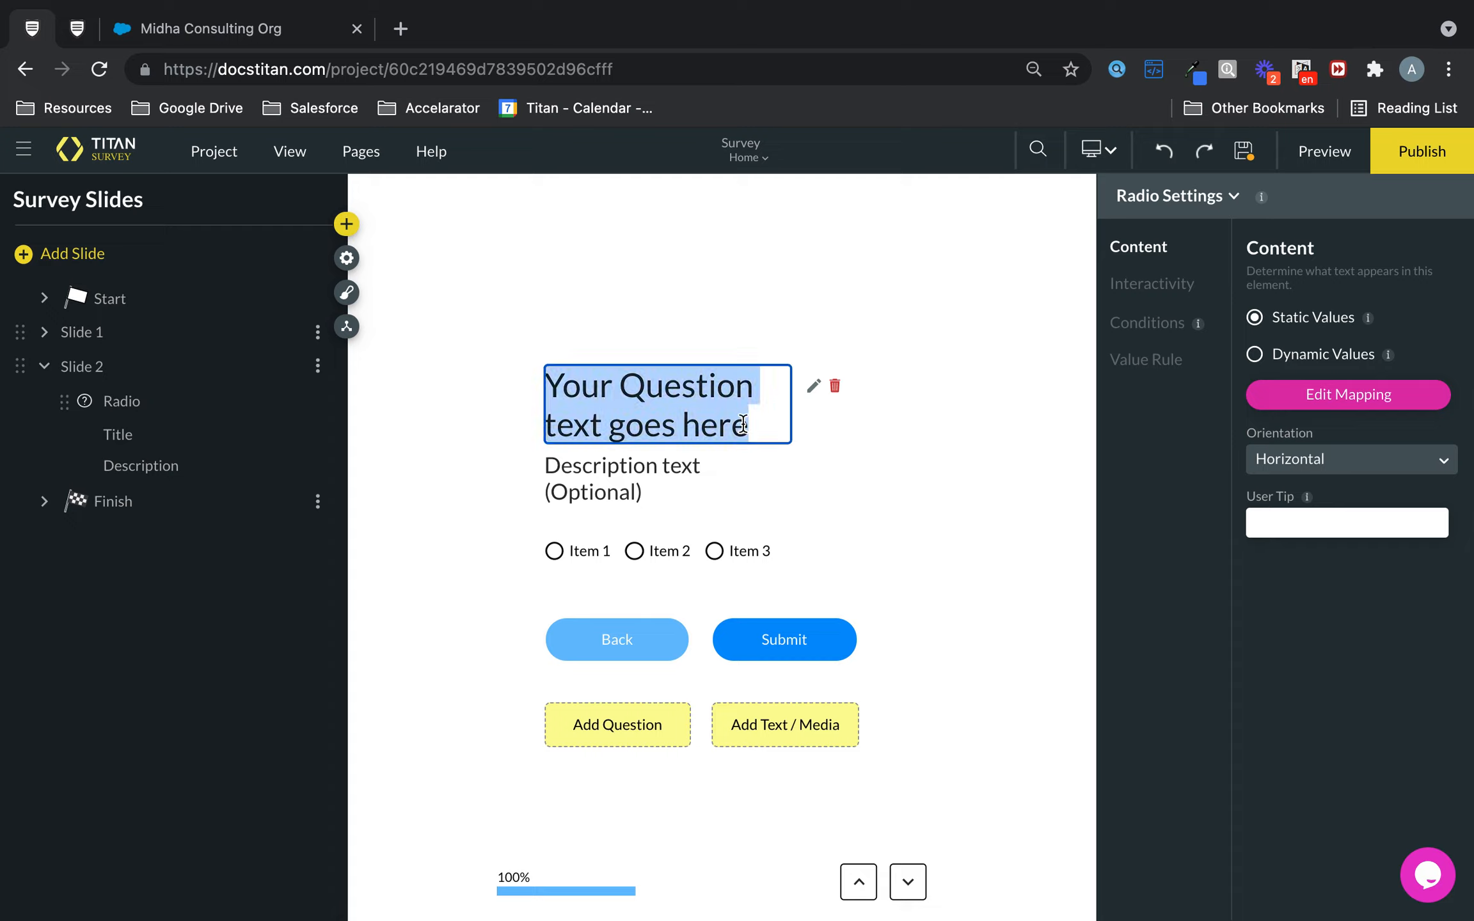
text(Which is you)
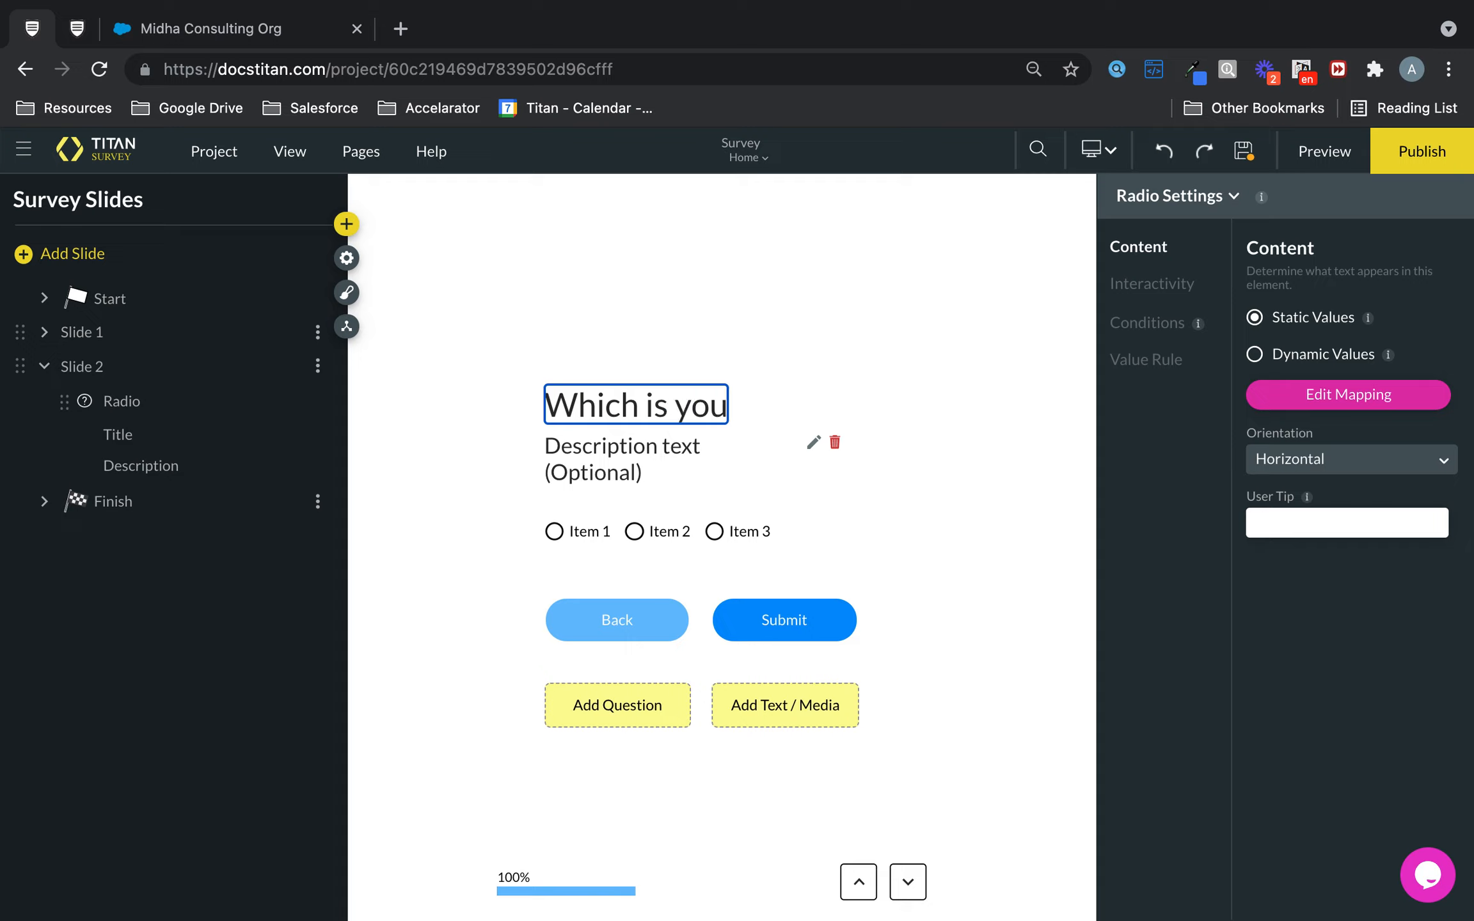
text(r favourite )
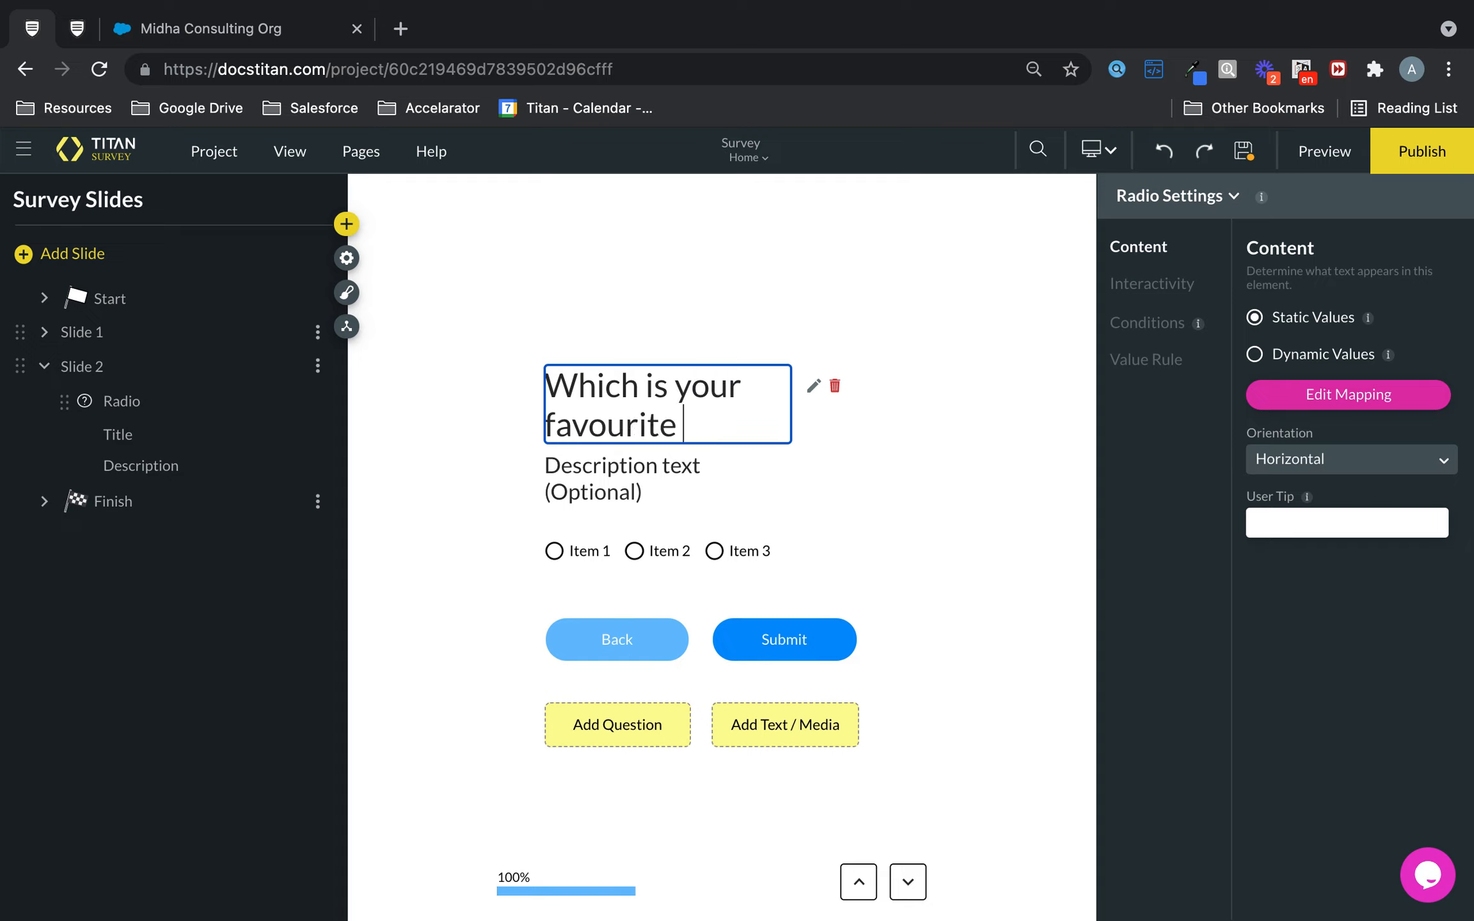
text(car?)
Set the radio question's three choice labels to Ferrari, Lamborghini and Aston Martin, and apply the mapping
click(614, 543)
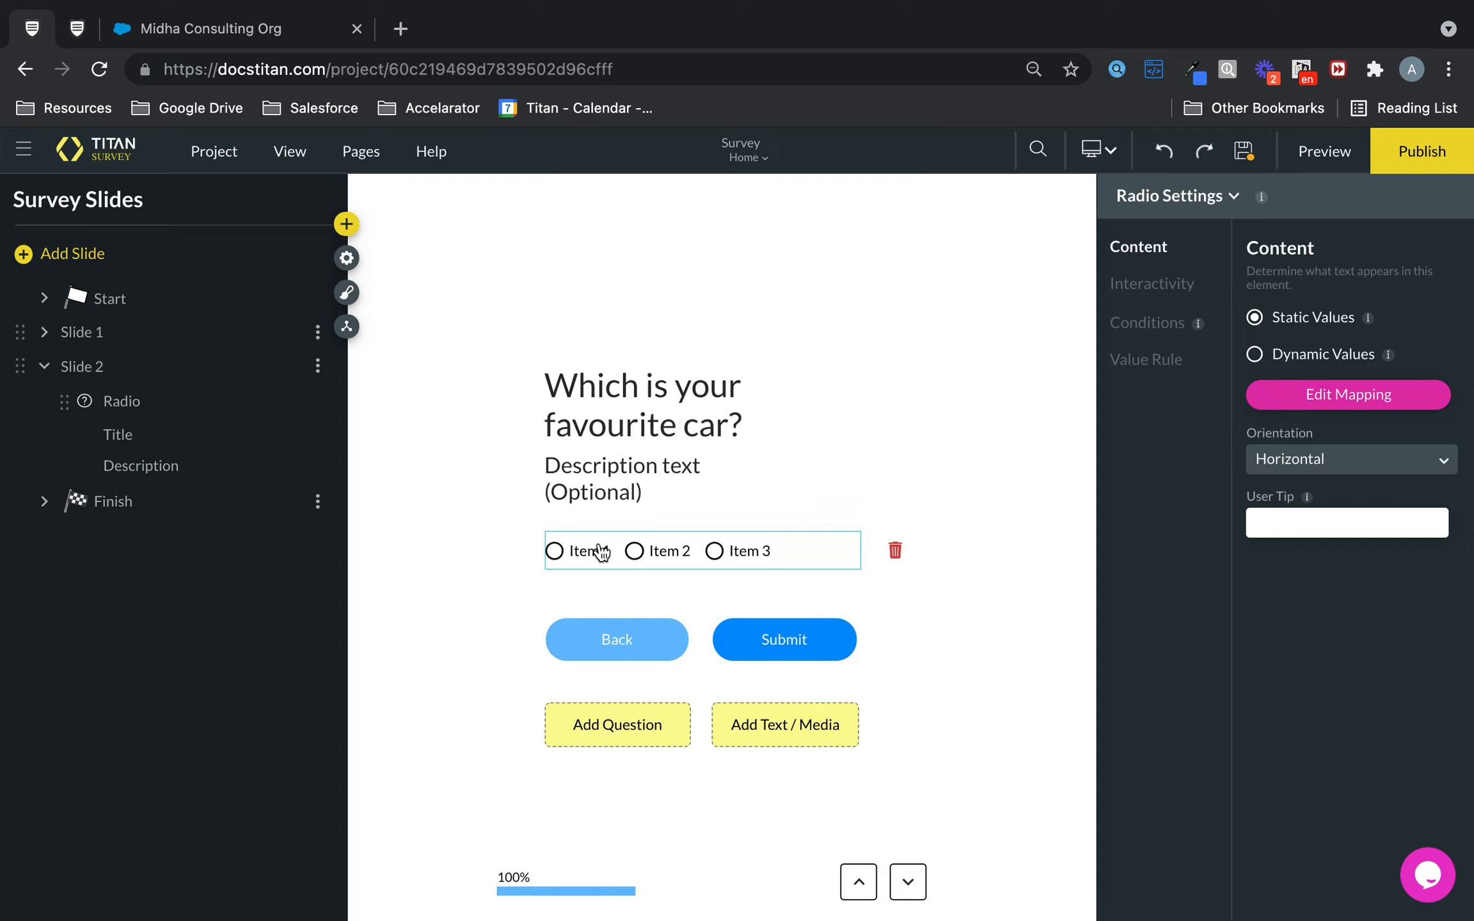
click(1348, 394)
drag(611, 318, 421, 296)
text(Ferrari)
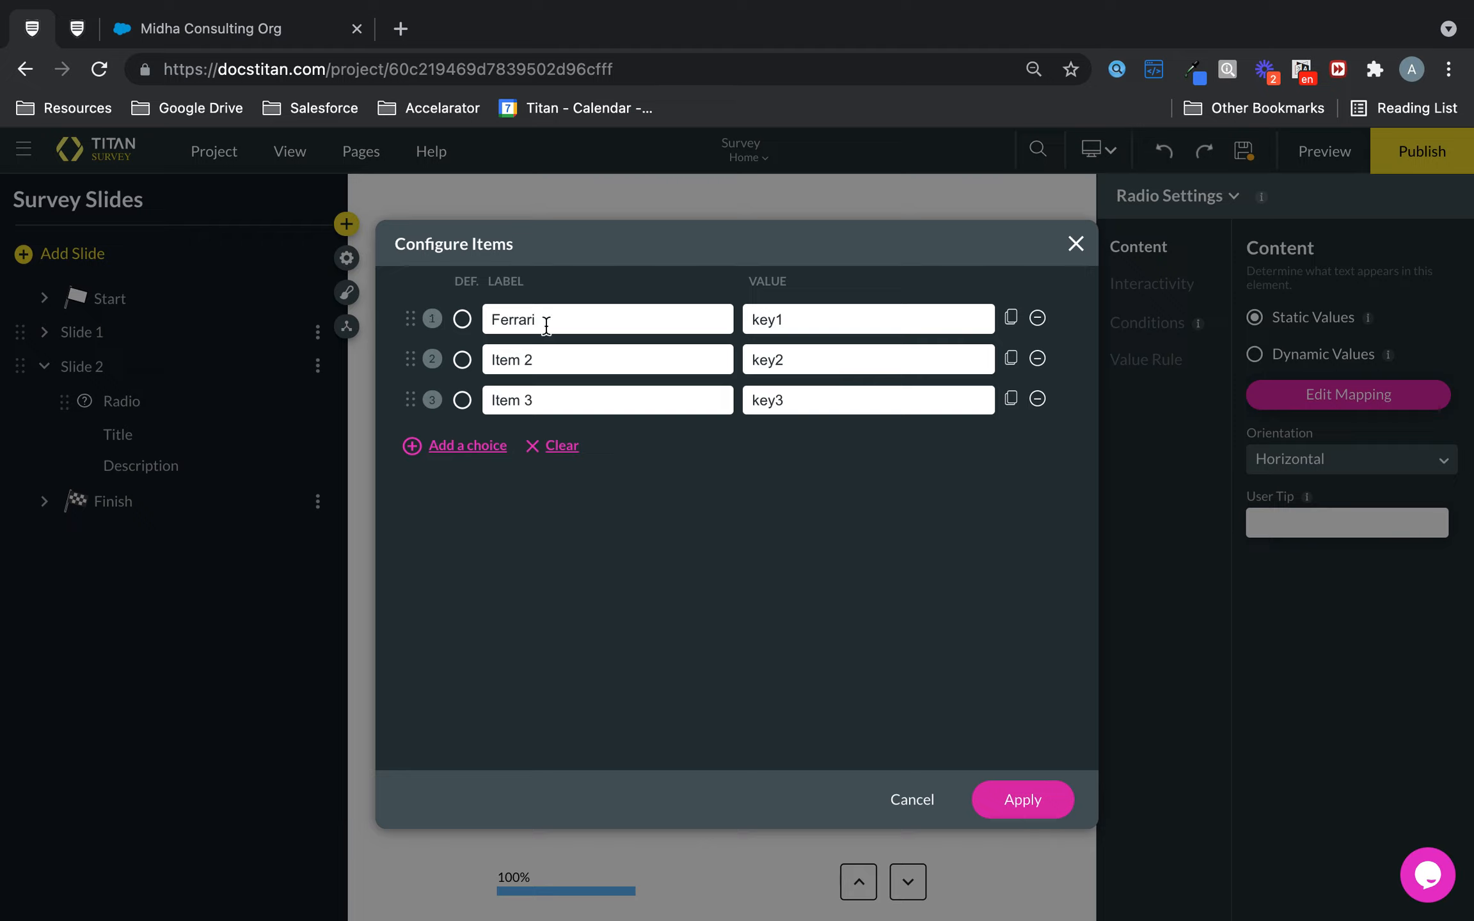
drag(616, 357, 425, 346)
text(Lamborghini)
drag(593, 400, 446, 384)
text(Aston Martin)
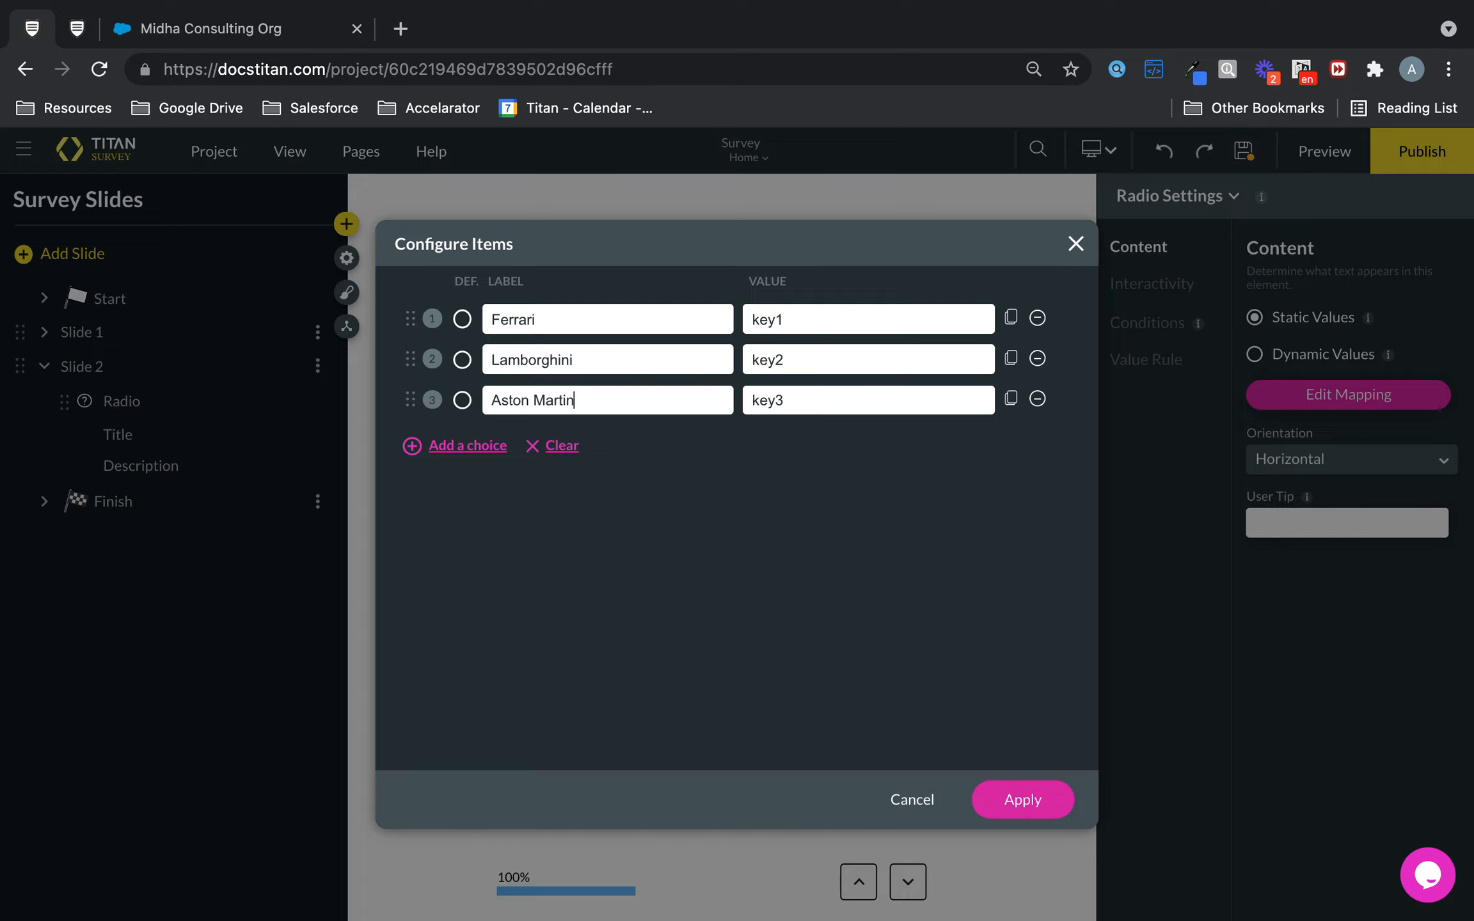
click(1008, 793)
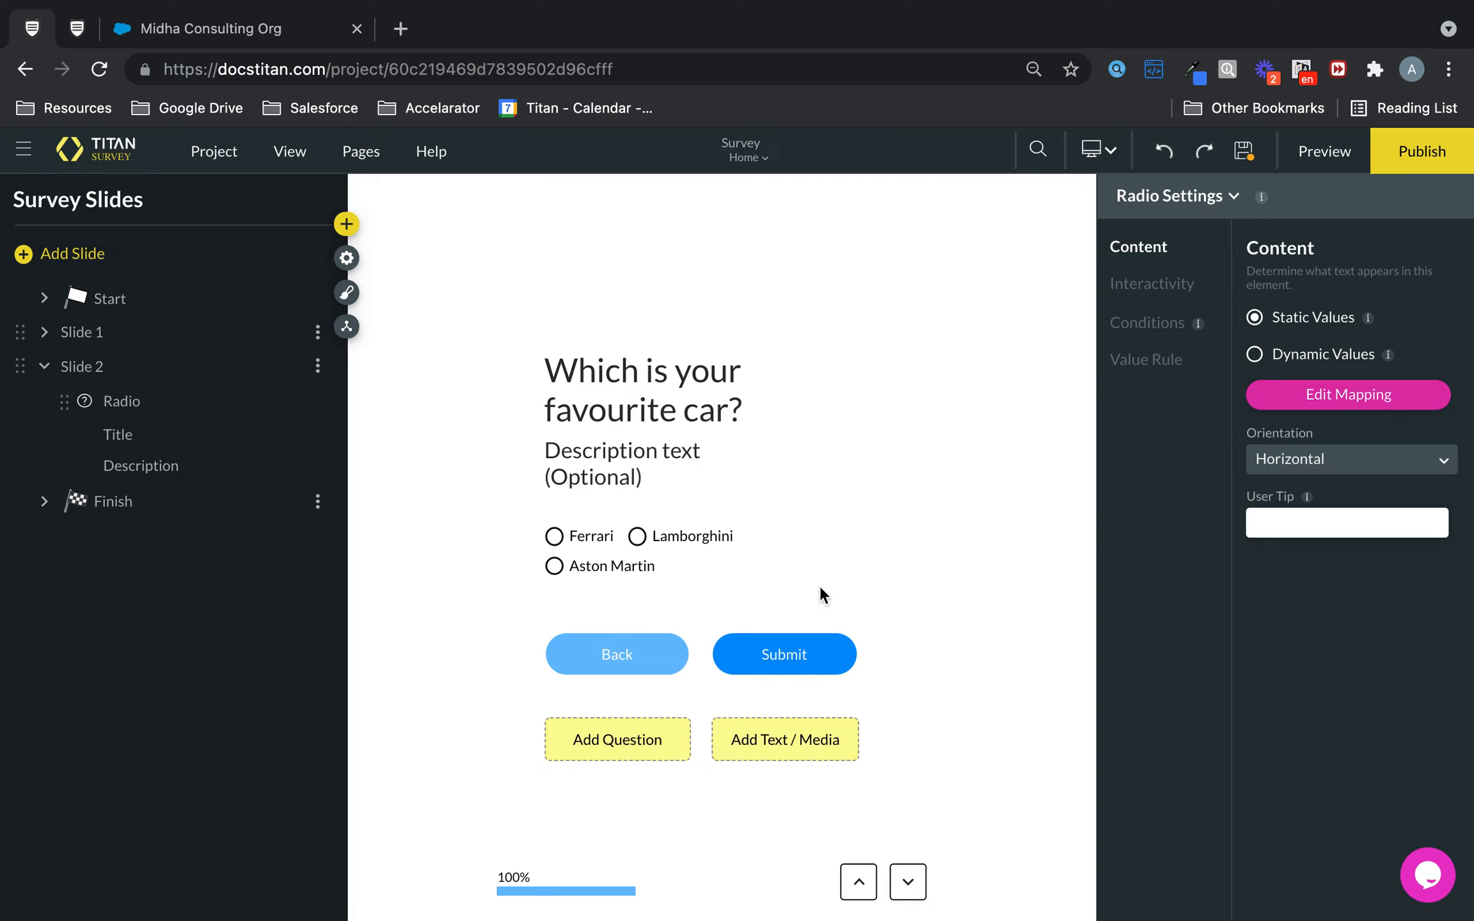
Walk back through the survey to the Start slide and forward again to the Slide 2 question using the slides' navigation buttons
click(825, 536)
click(653, 651)
click(676, 651)
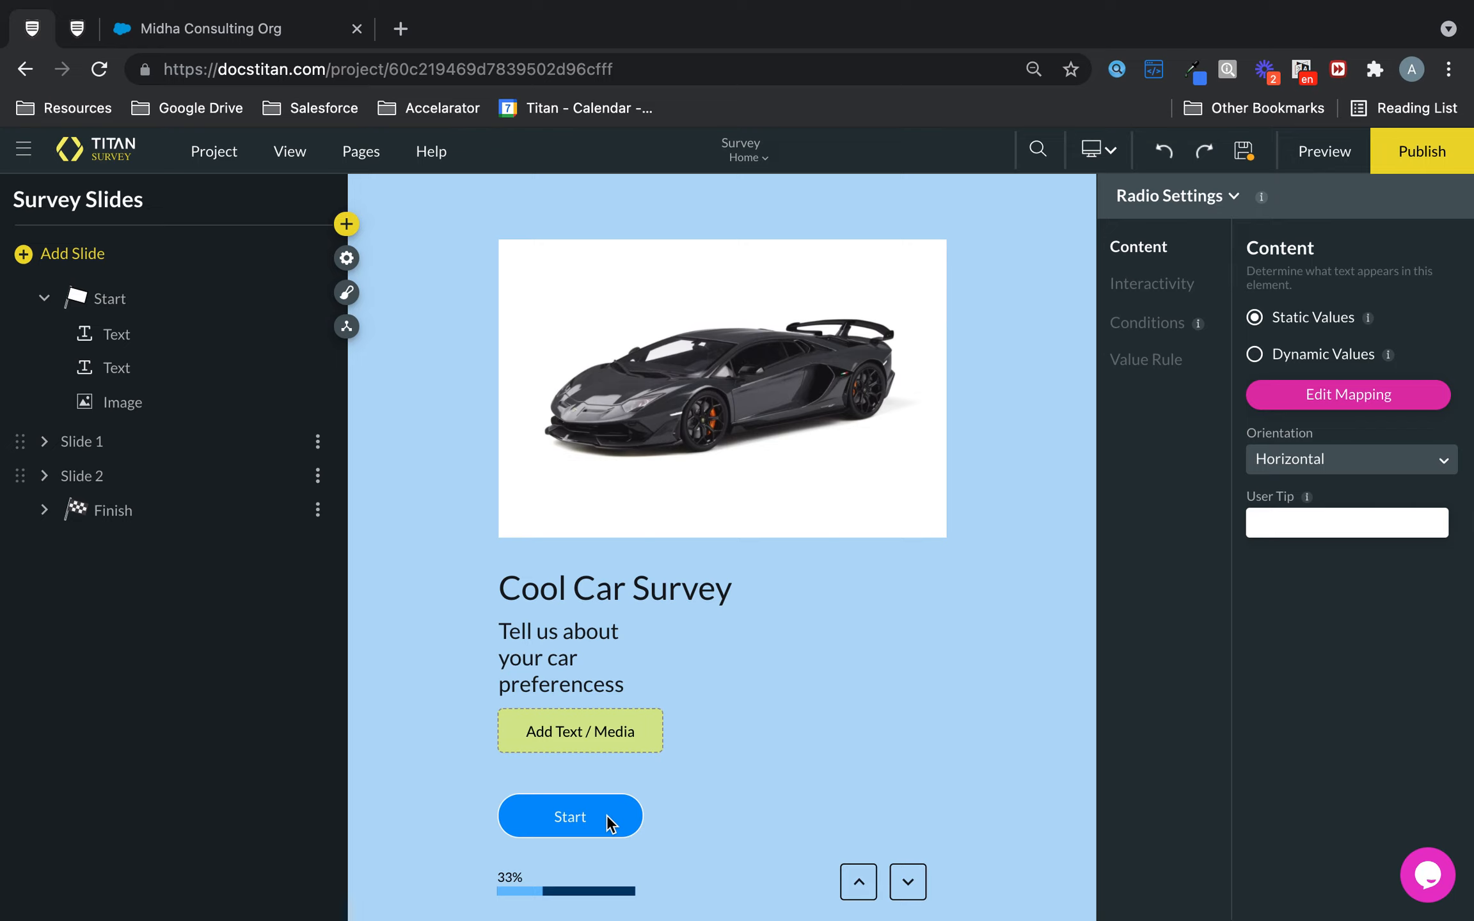
click(607, 814)
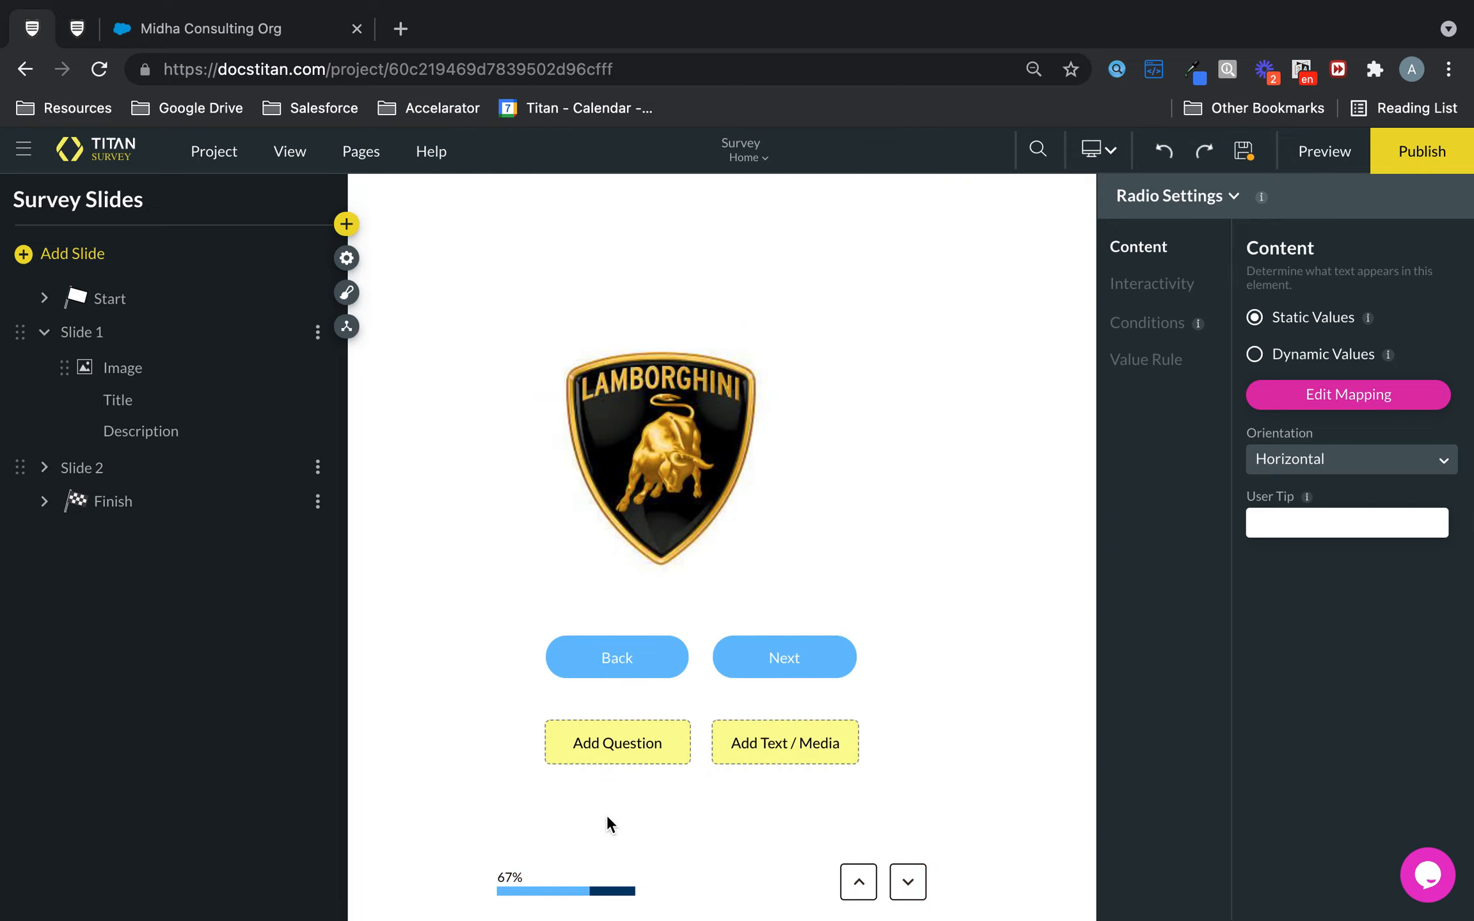
click(803, 646)
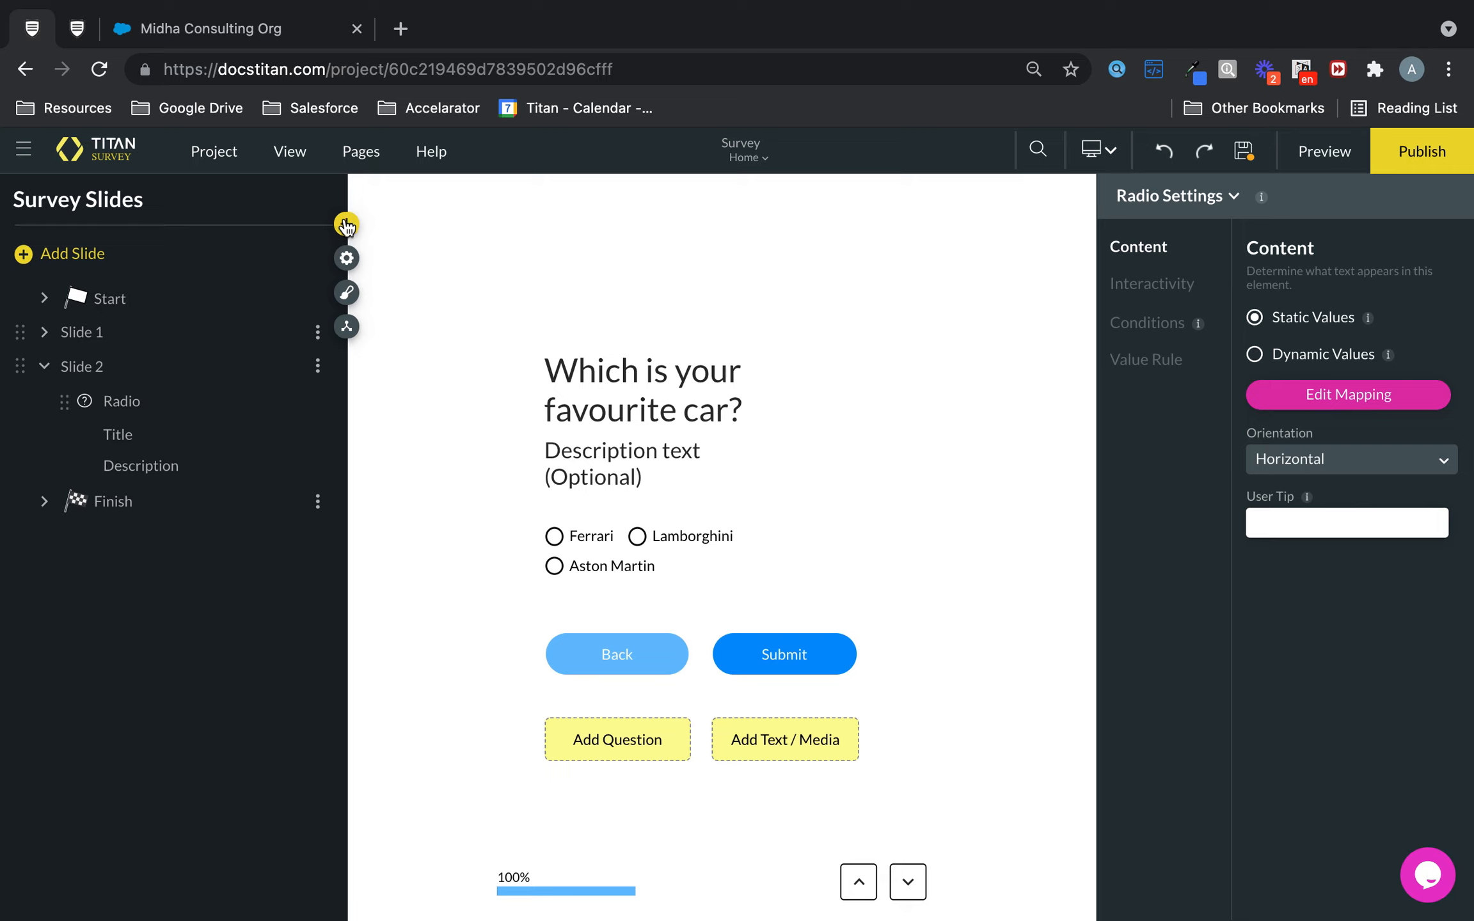
Start adding a slide and look through the End, Information and Question slide types
click(61, 249)
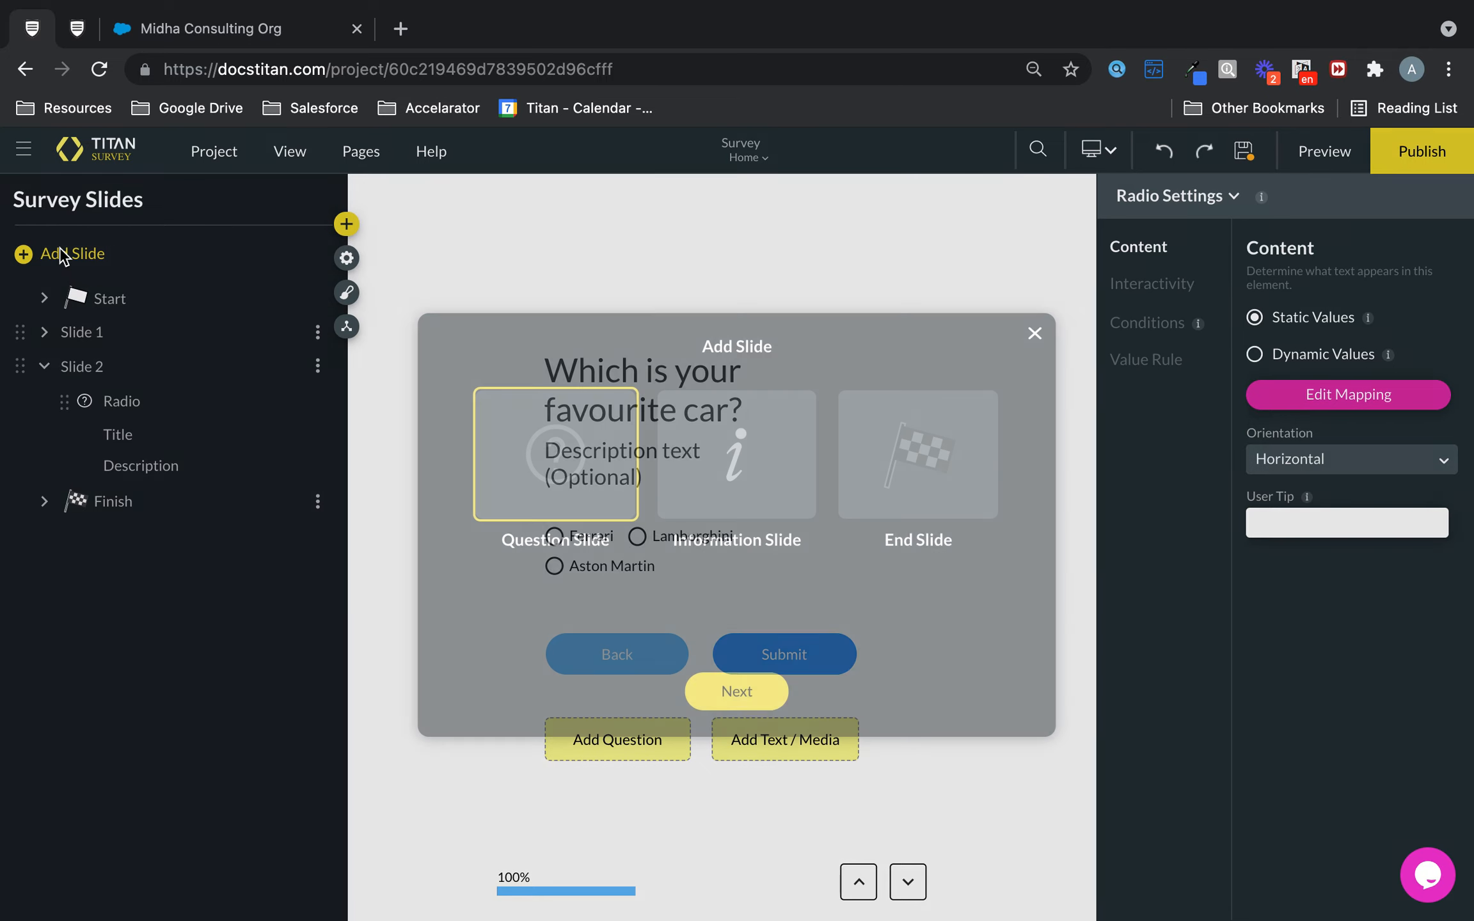
click(959, 476)
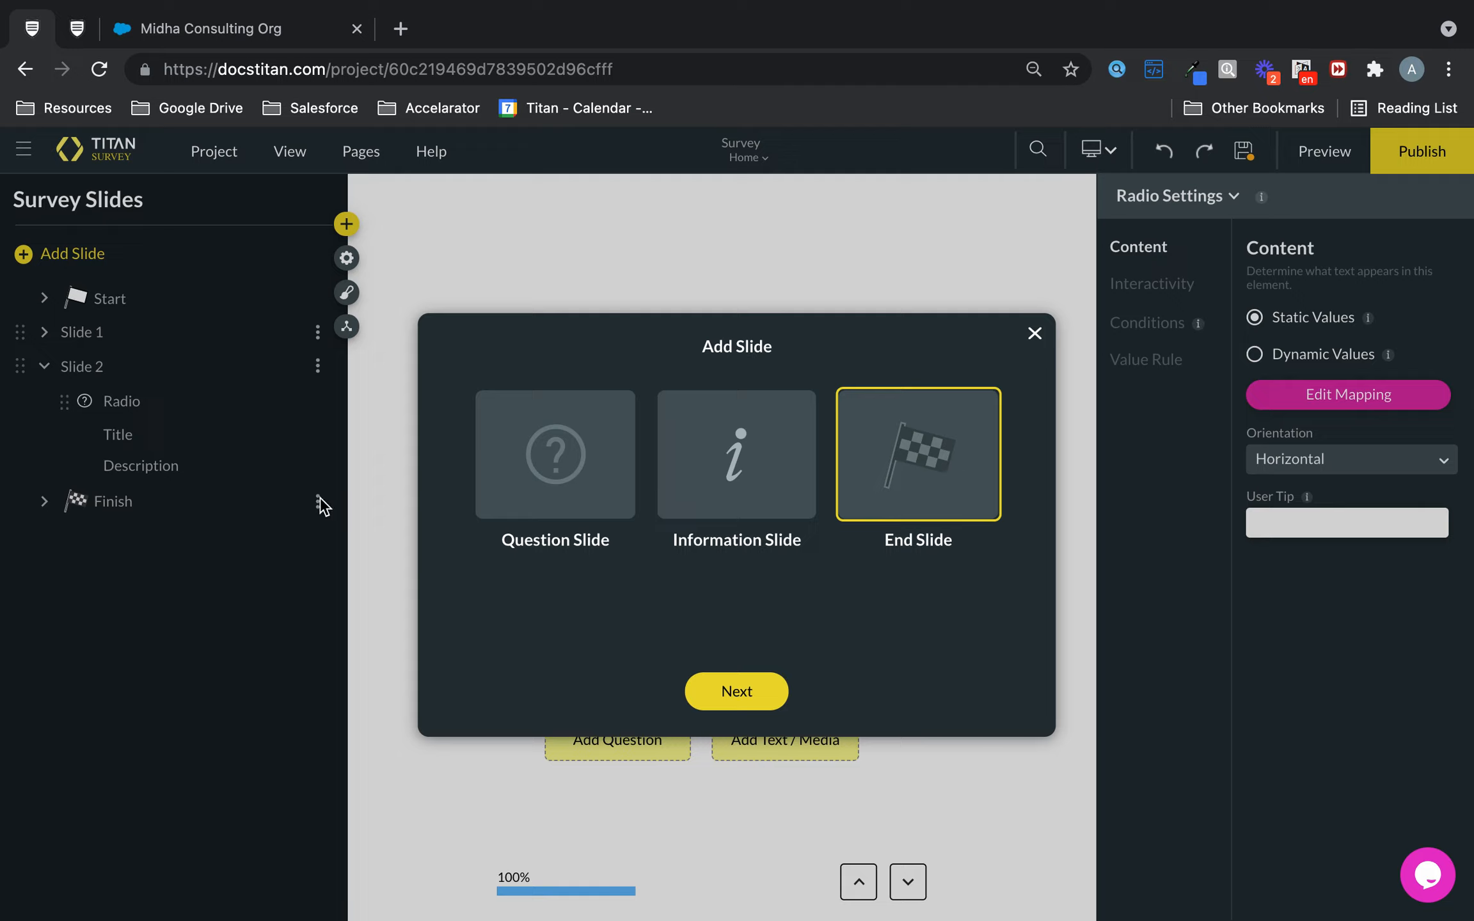
click(747, 459)
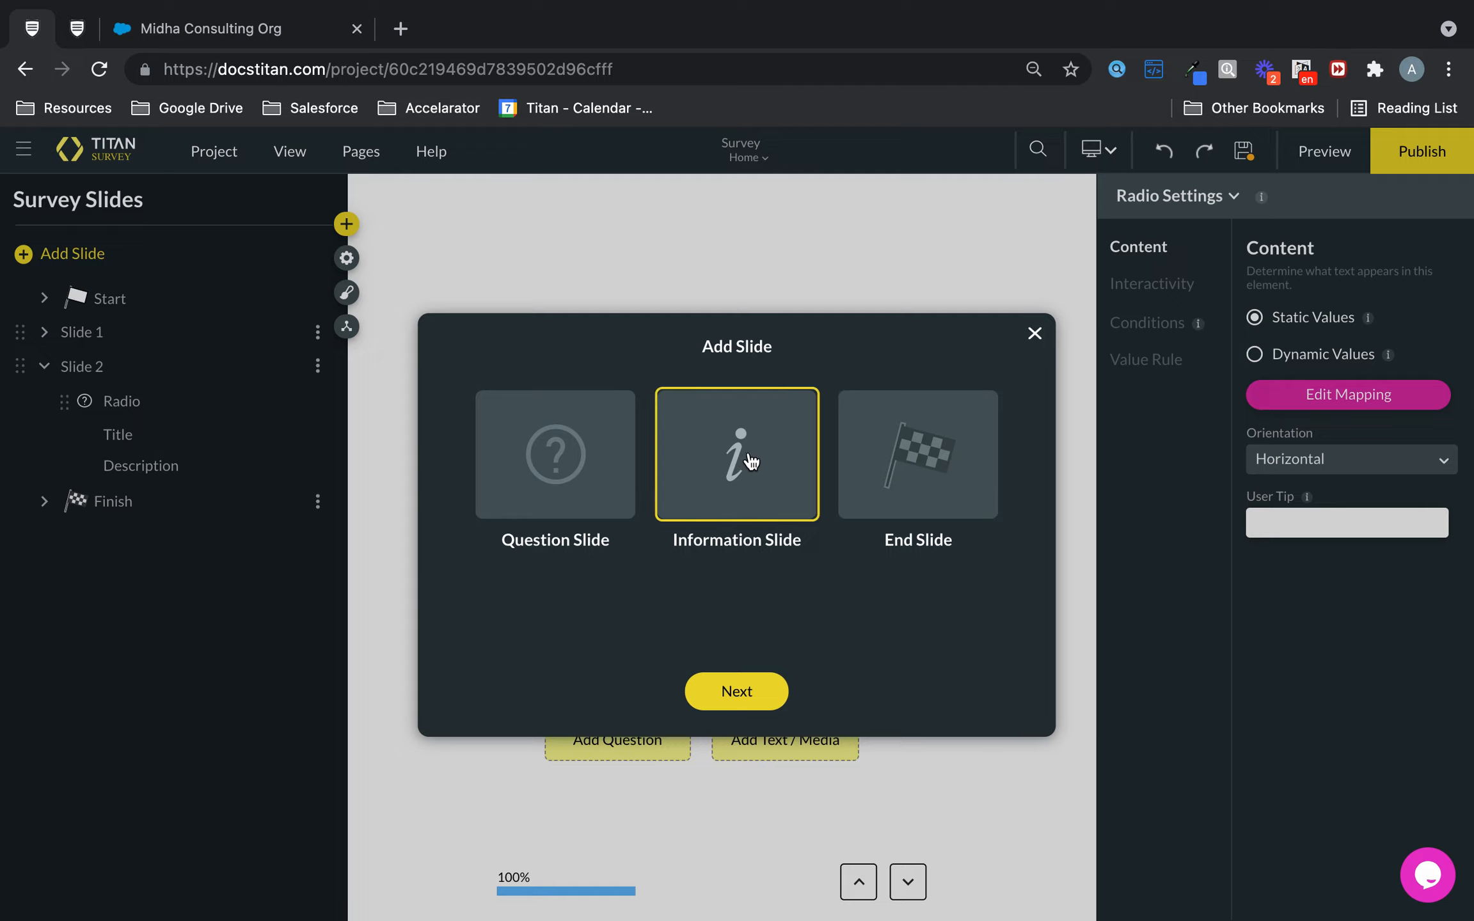
click(563, 473)
click(725, 469)
click(590, 483)
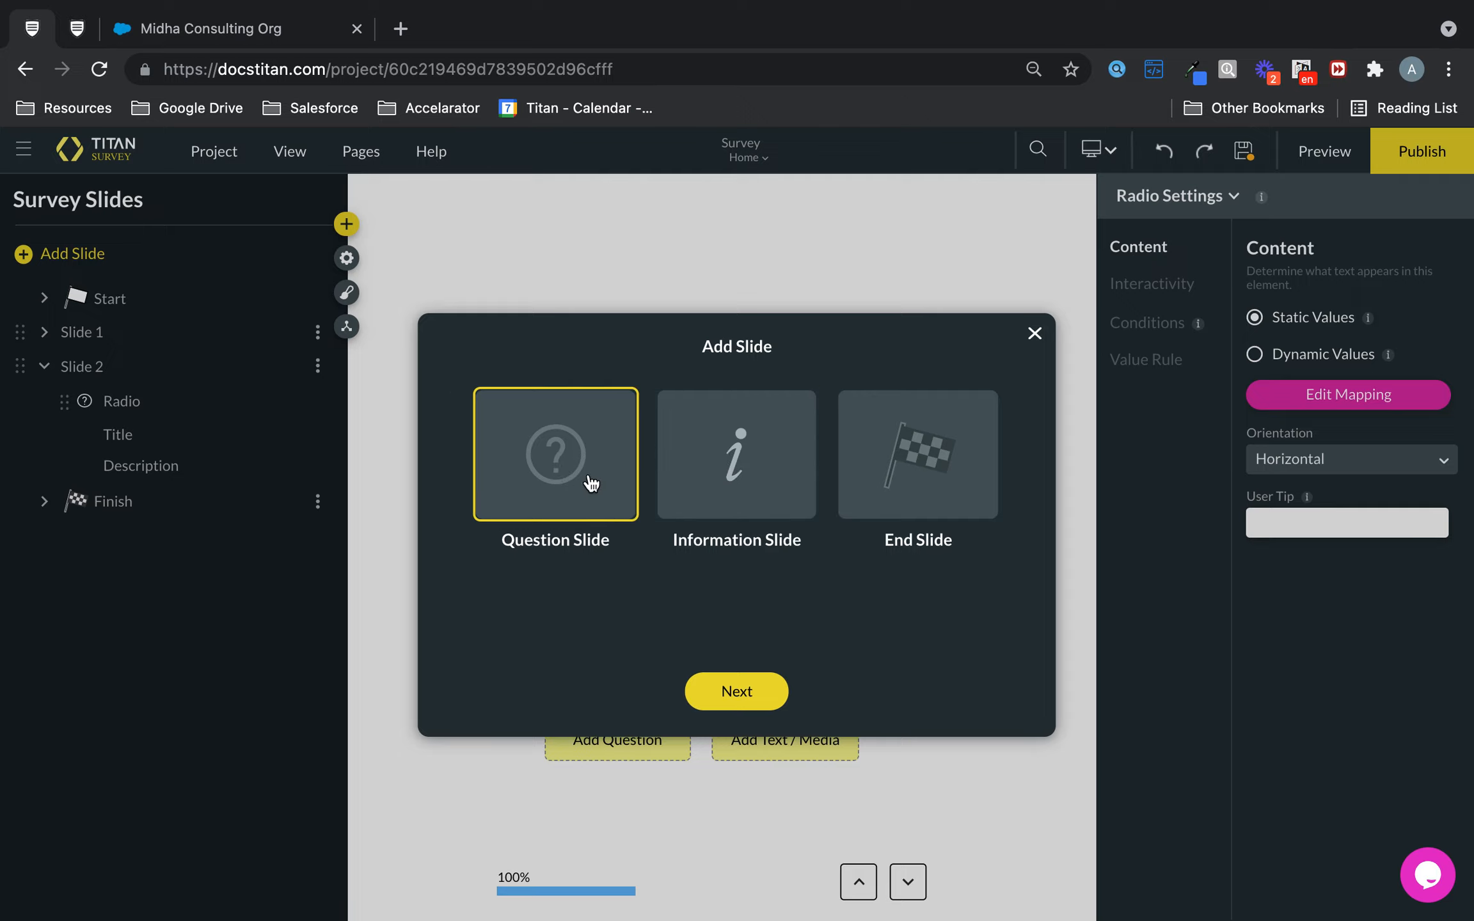
click(753, 506)
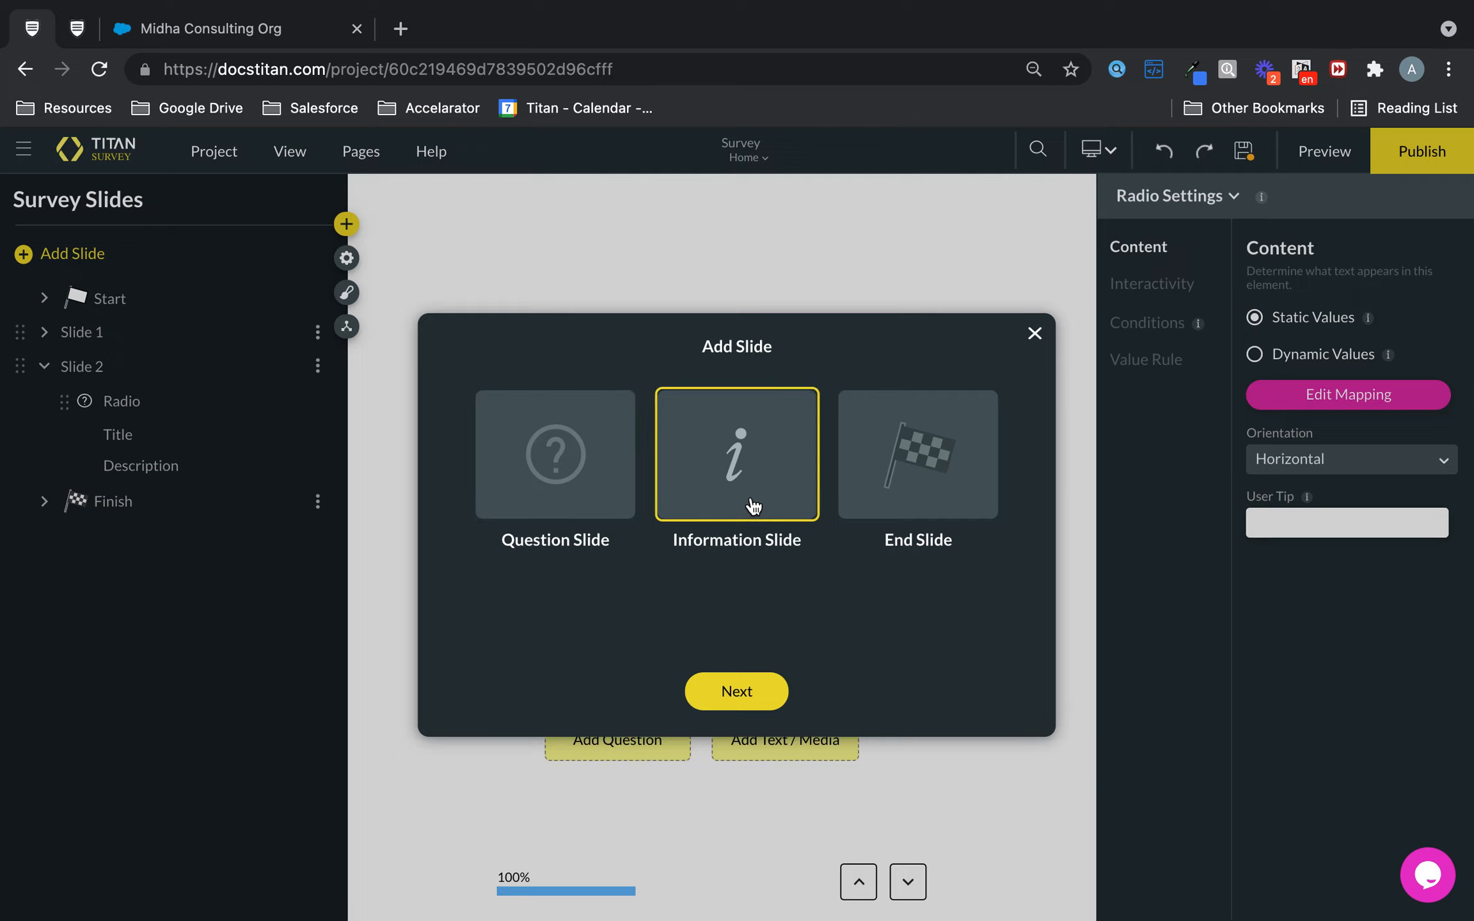